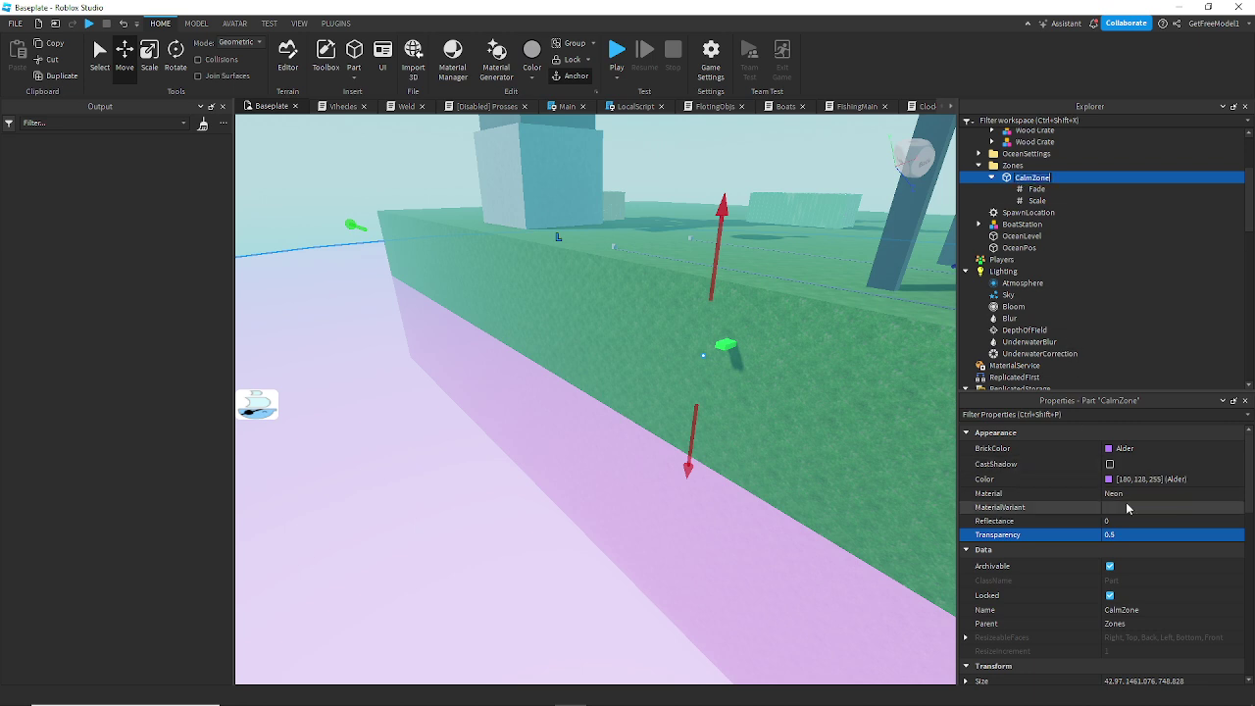
Set the CalmZone part's Transparency to 1 and select the lime green OceanLevel part on the island's side.
text(1)
key(Return)
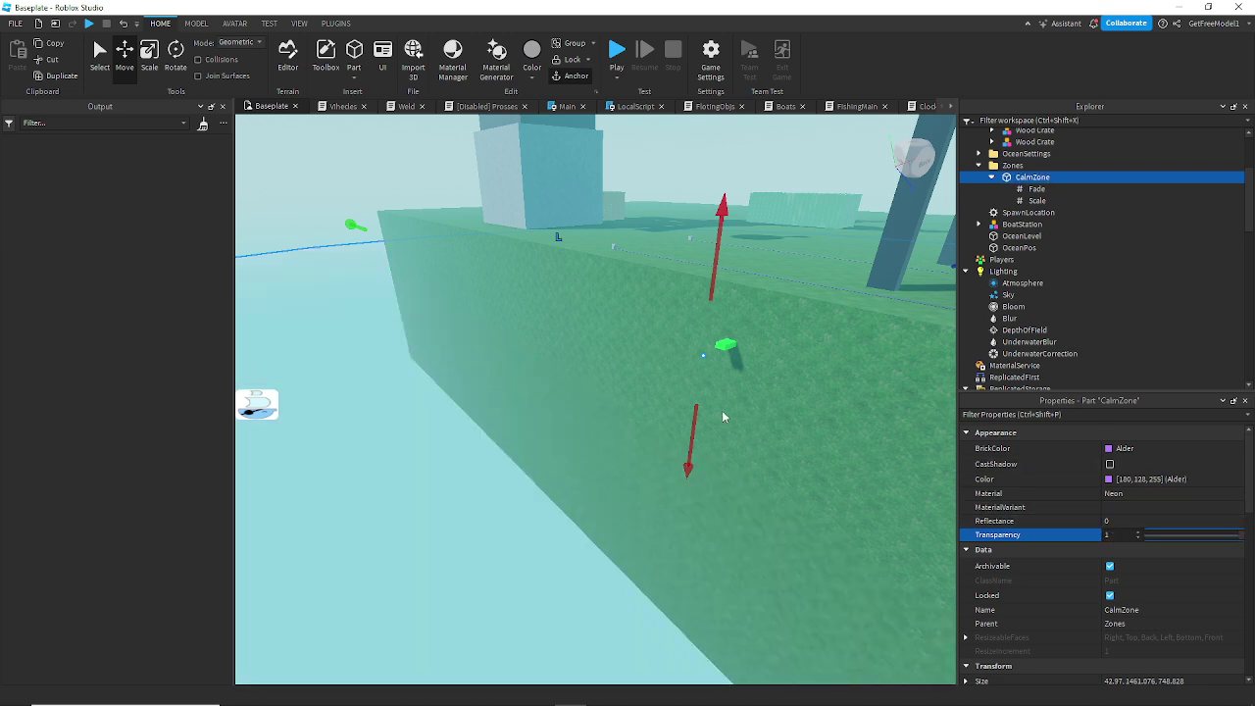
right_drag(732, 418, 700, 386)
click(680, 377)
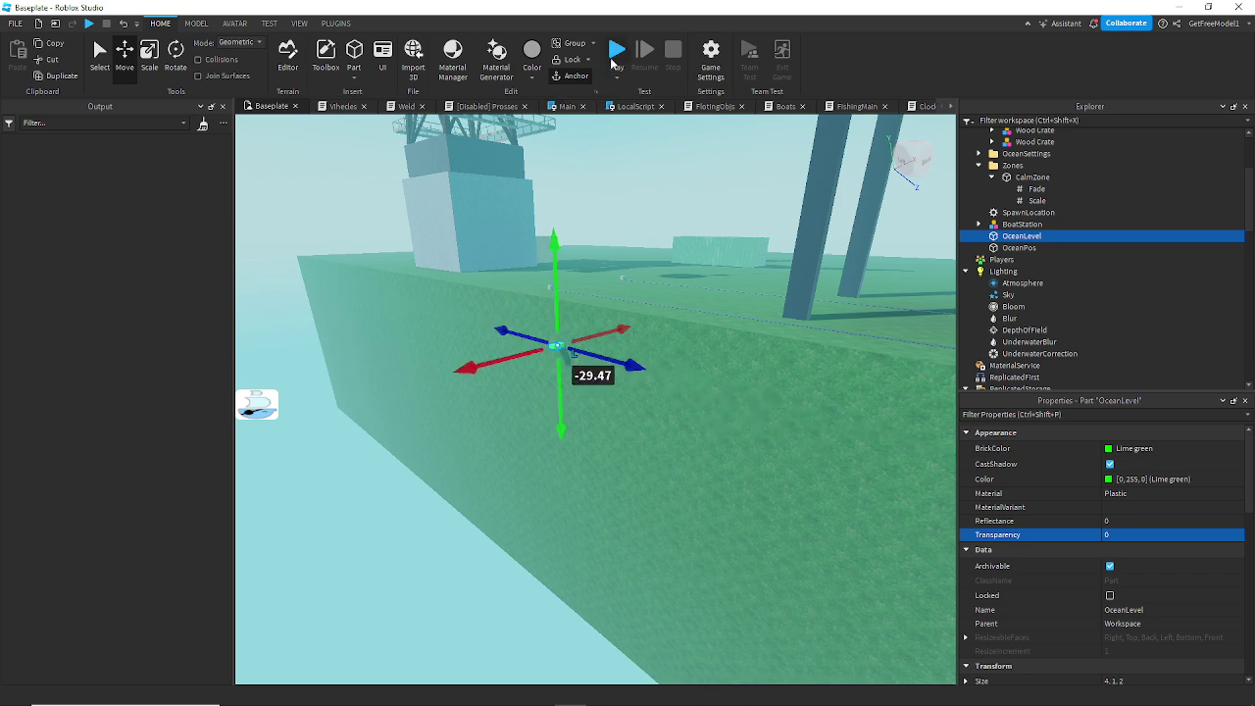
Run a playtest and fly the free camera over the island to inspect the water surface at the green OceanLevel part.
click(620, 60)
click(700, 395)
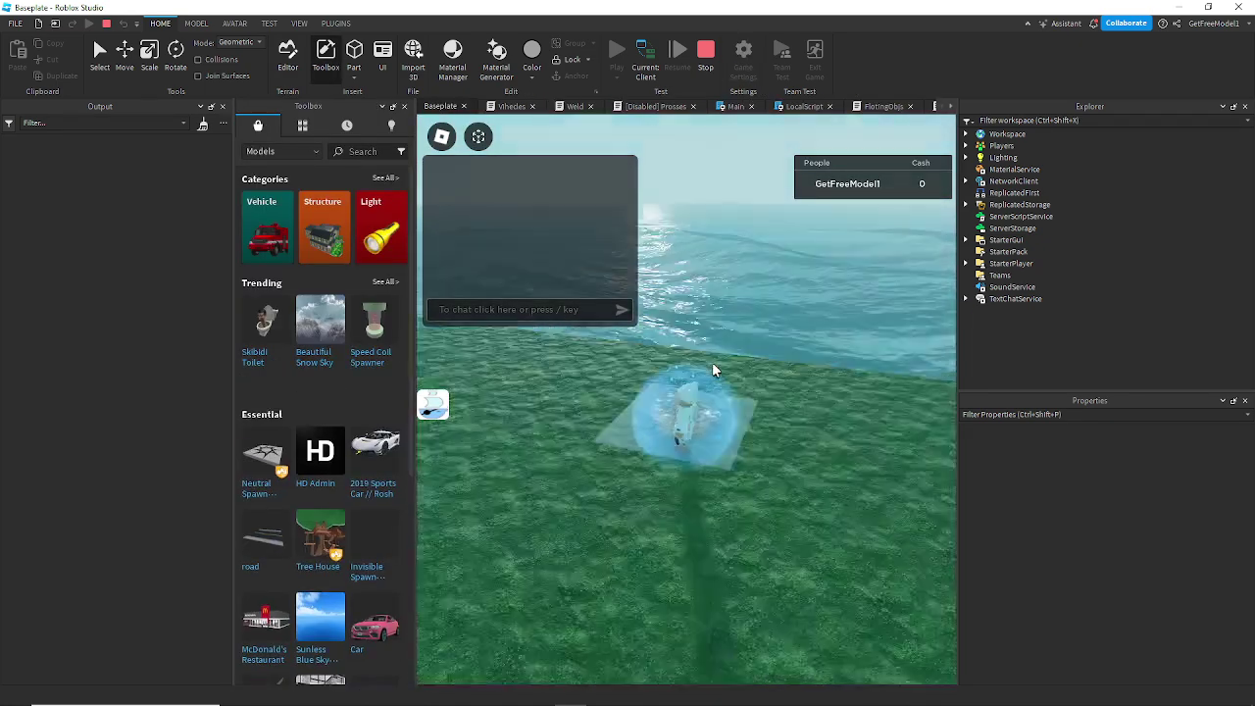
right_drag(714, 369, 715, 367)
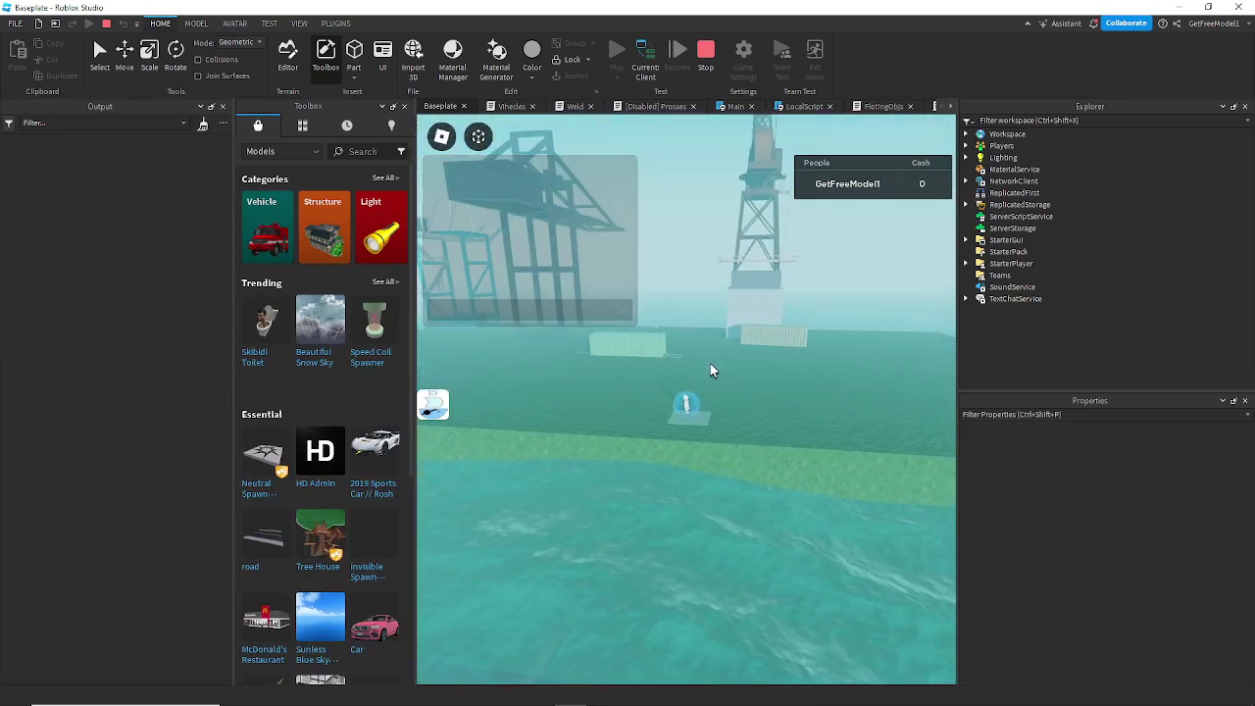
key(shift+p)
key(d)
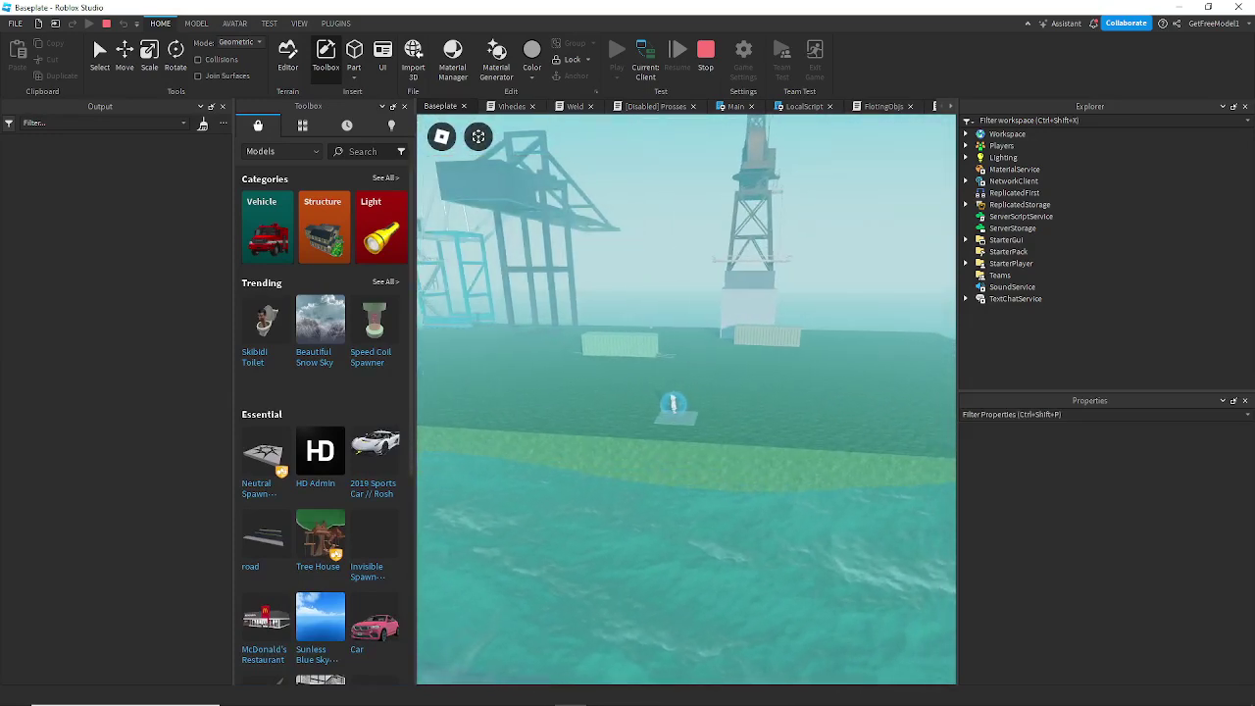
key(w)
key(w)
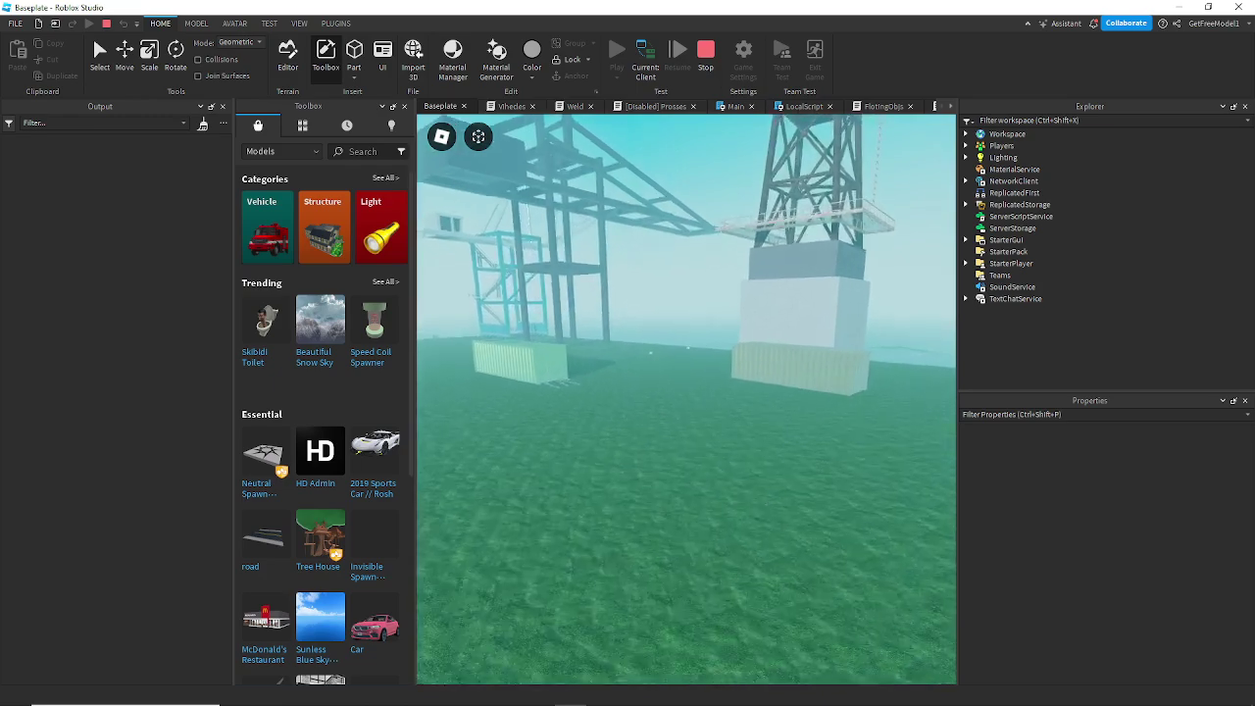
key(w)
key(d)
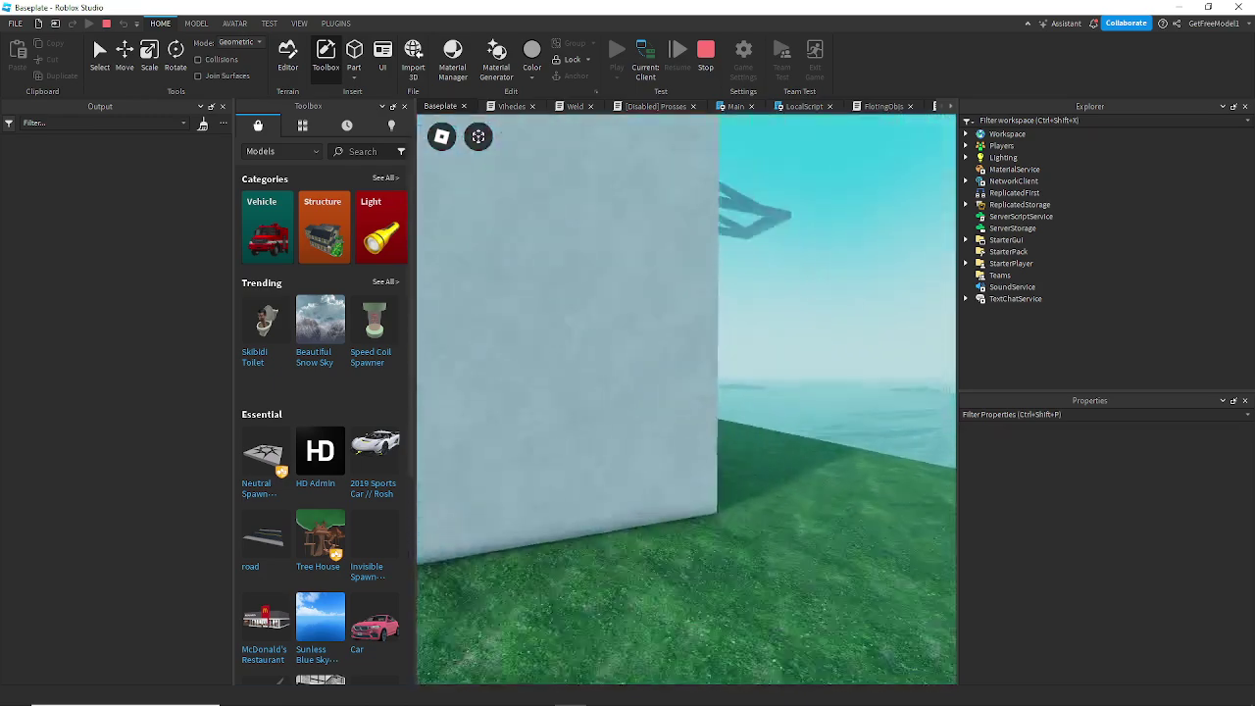
key(w)
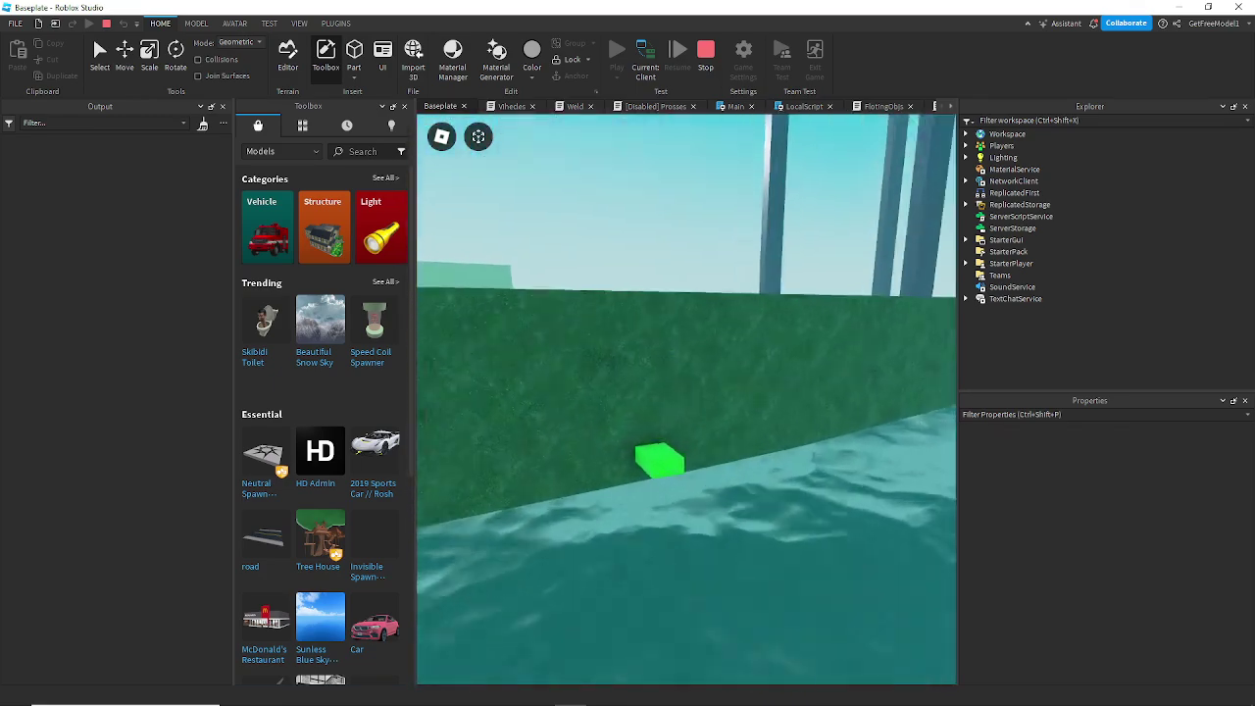
key(s)
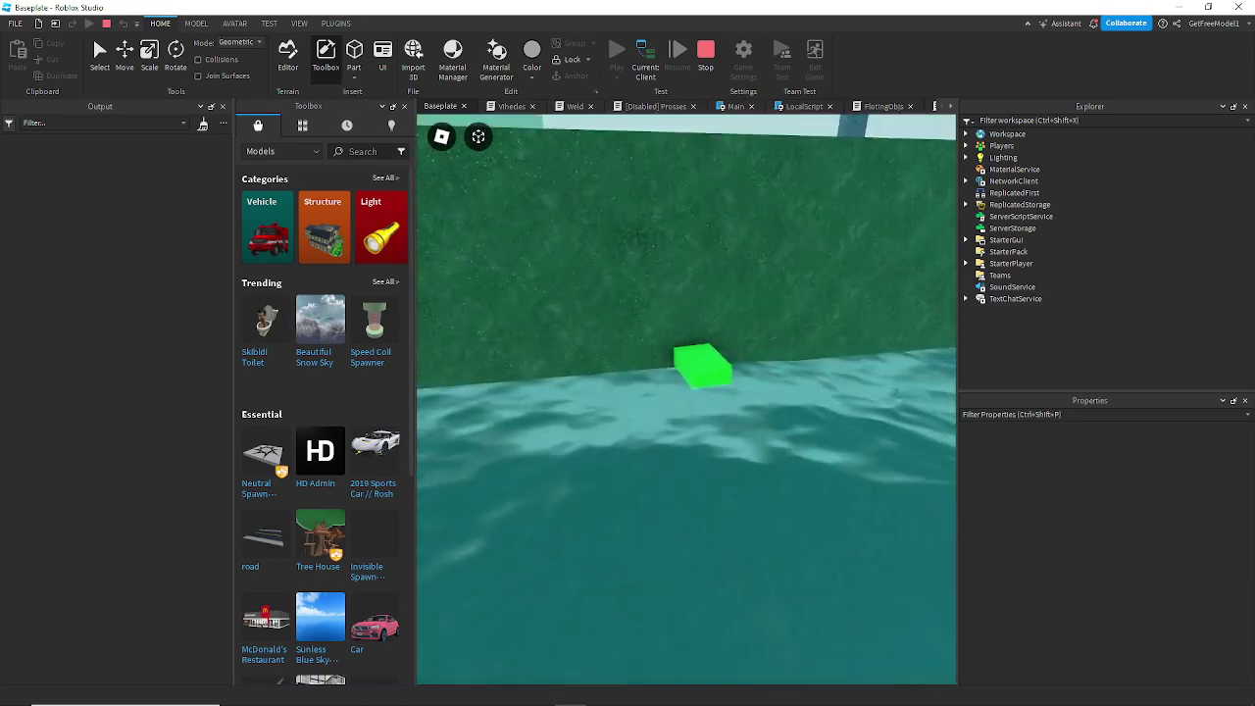
key(shift+p)
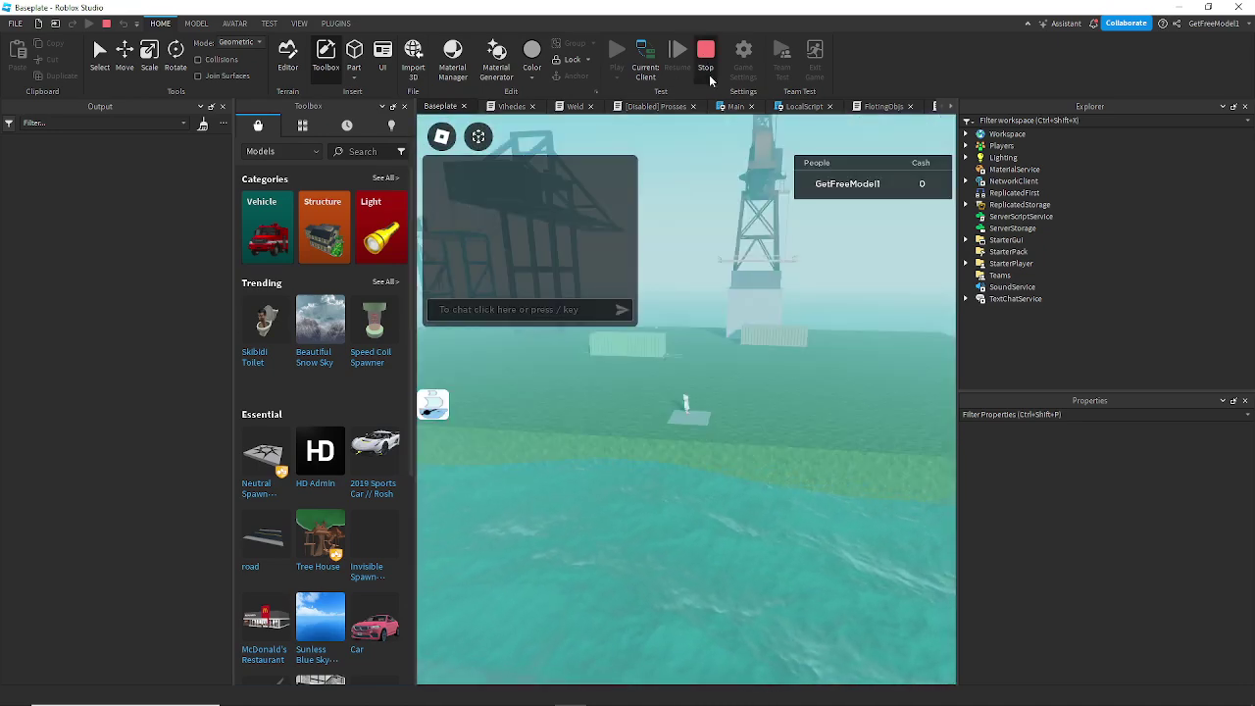
Stop the playtest and move the OceanLevel part lower along the island's side wall.
key(shift+F5)
right_drag(819, 319, 799, 314)
drag(795, 328, 812, 457)
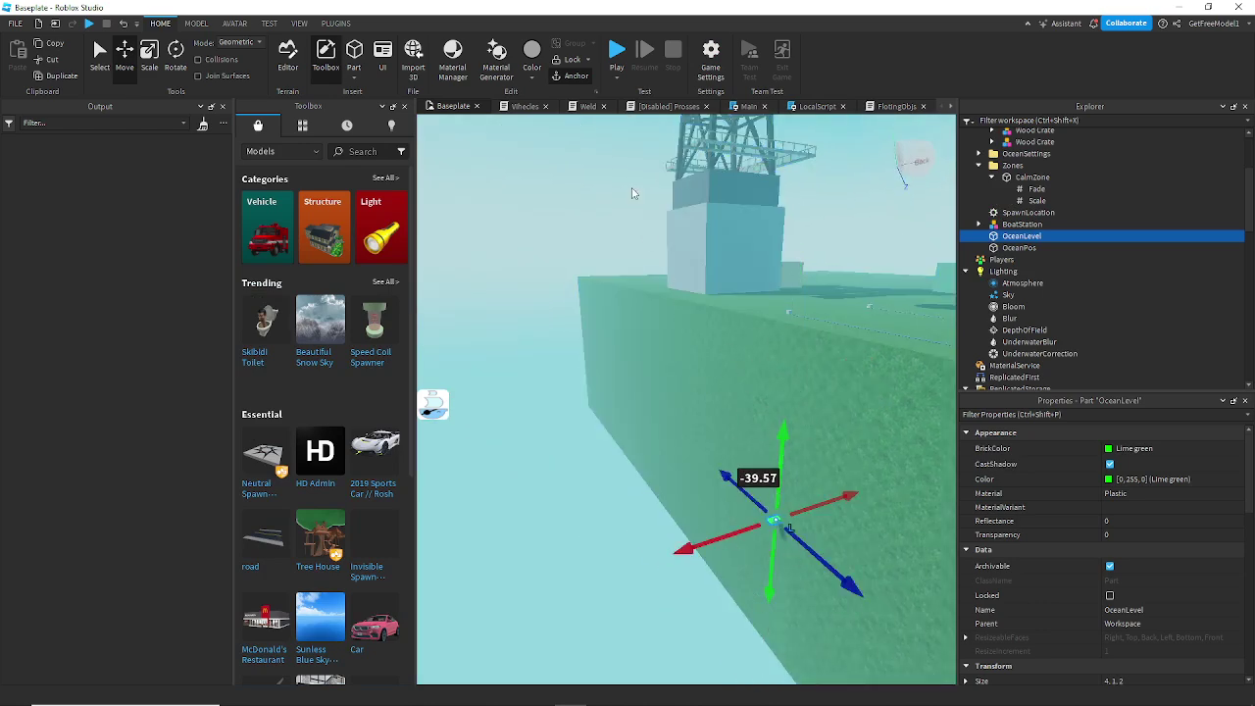
Playtest the lowered ocean level, check the server view and the free camera, and stop the test.
click(616, 57)
click(731, 388)
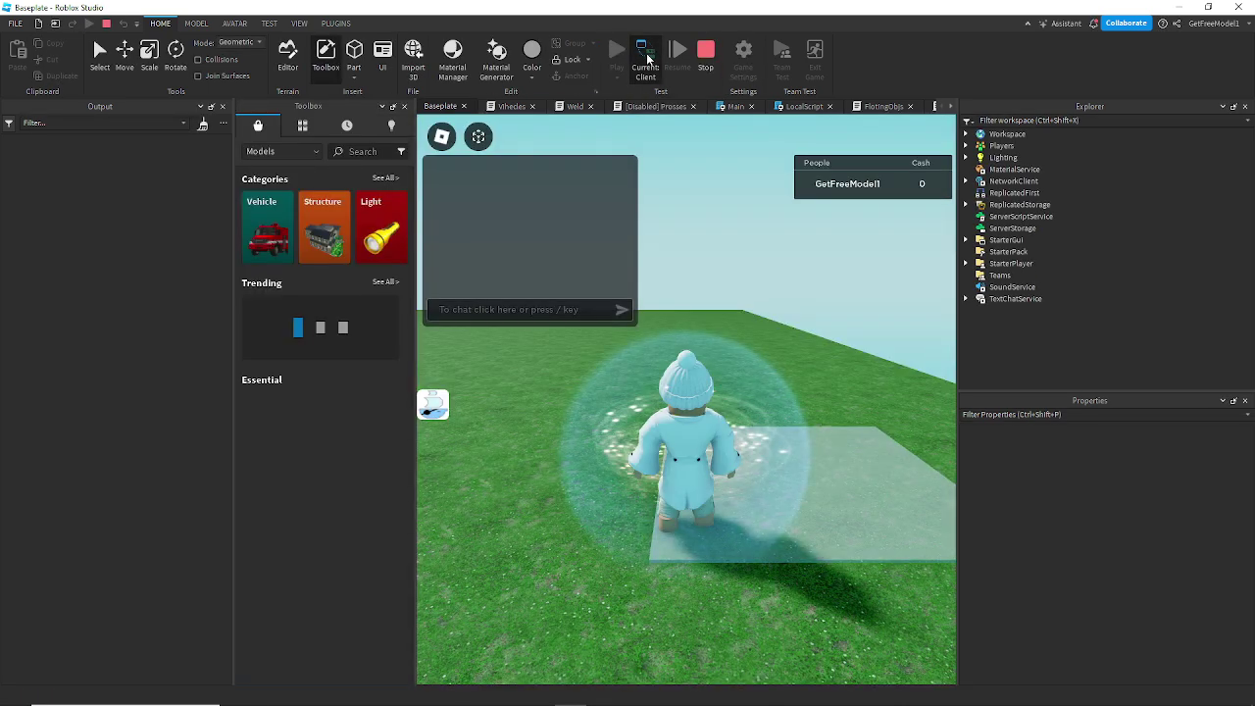
click(647, 59)
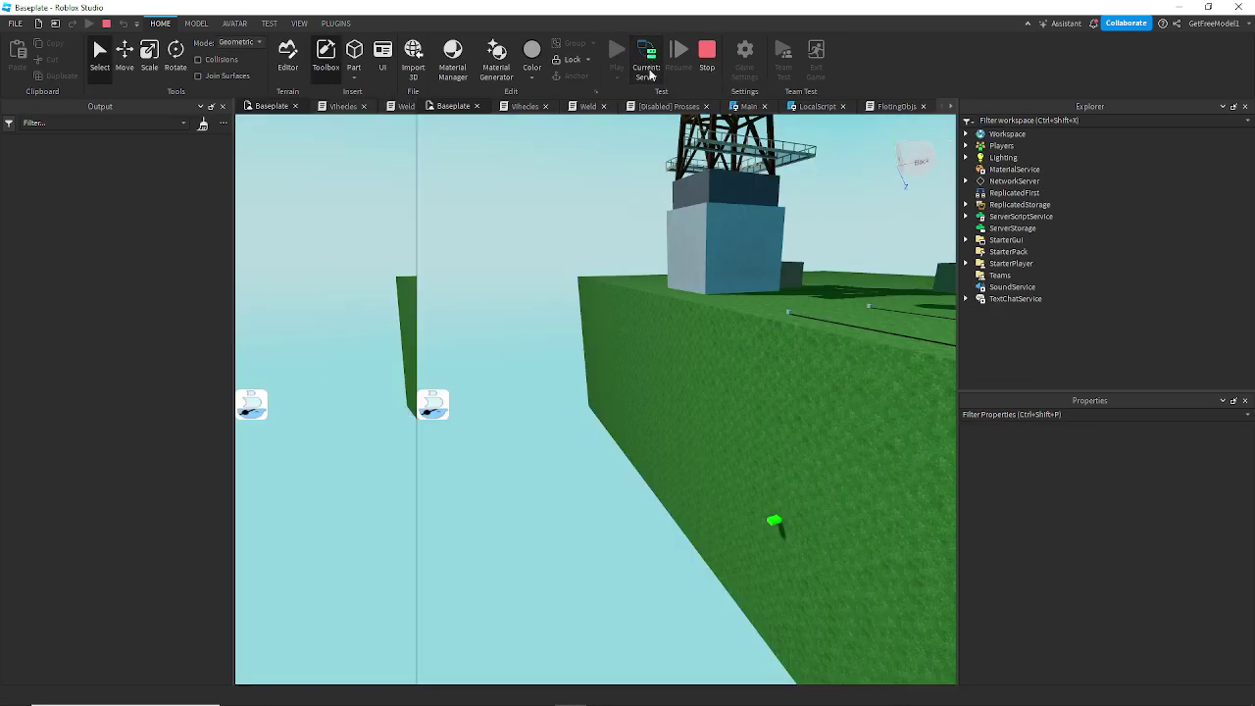
click(645, 59)
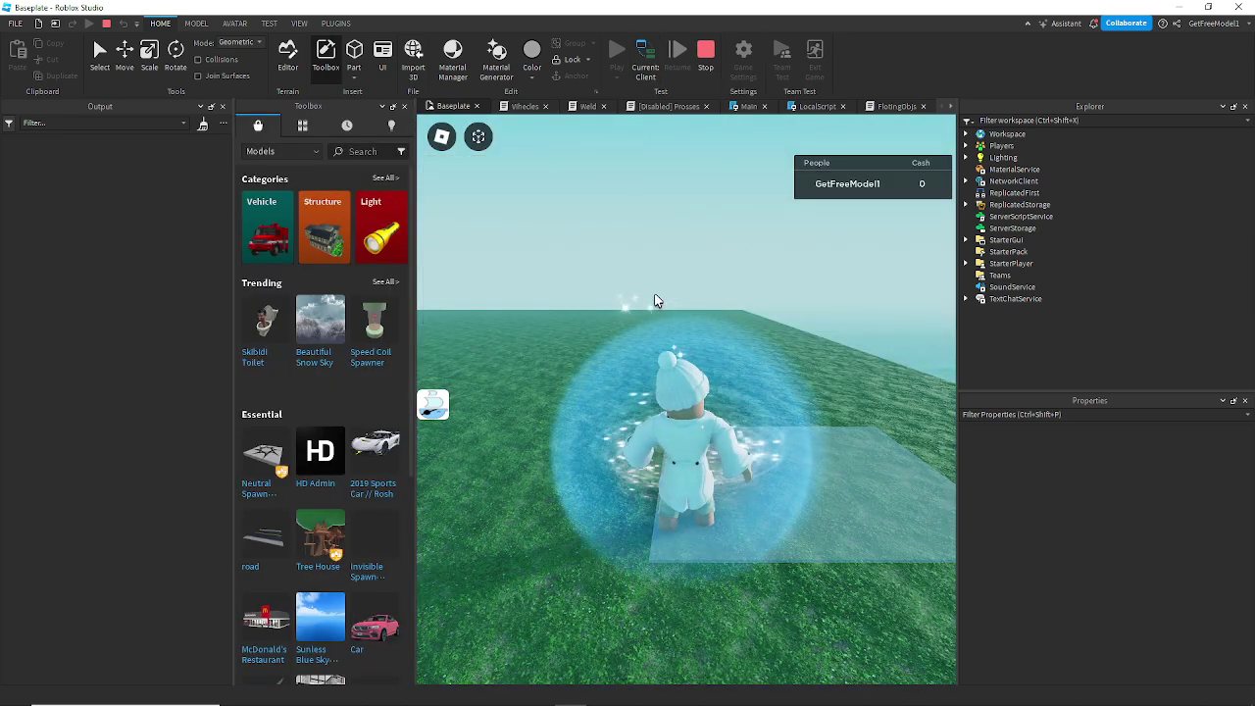
key(shift+p)
key(d)
right_drag(658, 301, 691, 275)
key(e)
key(w)
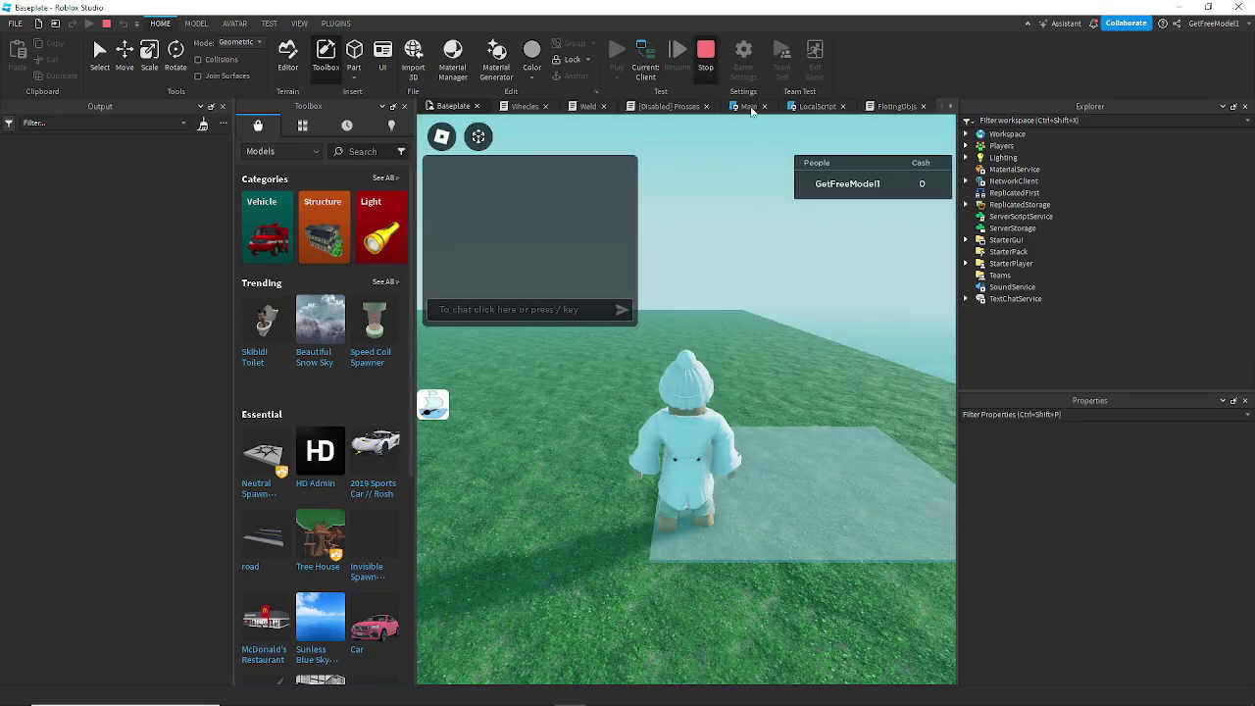
key(shift+F5)
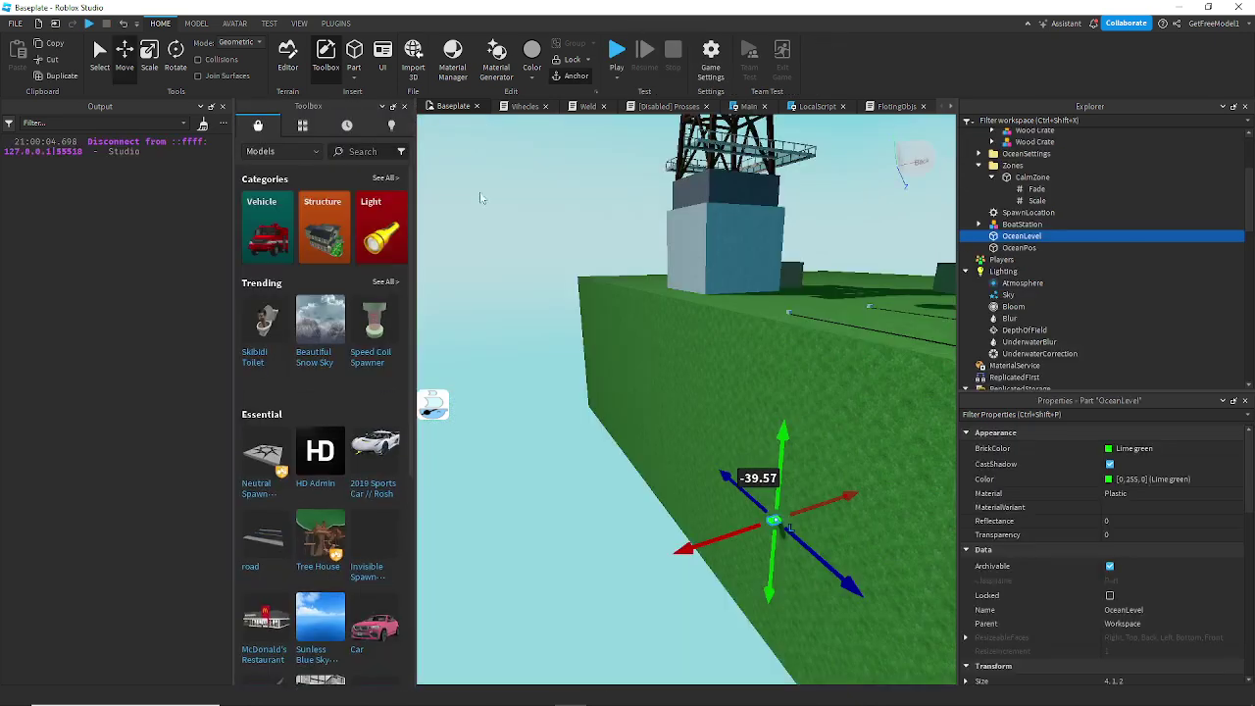
Start a new playtest and spawn the OldSchool boat.
click(615, 54)
click(692, 390)
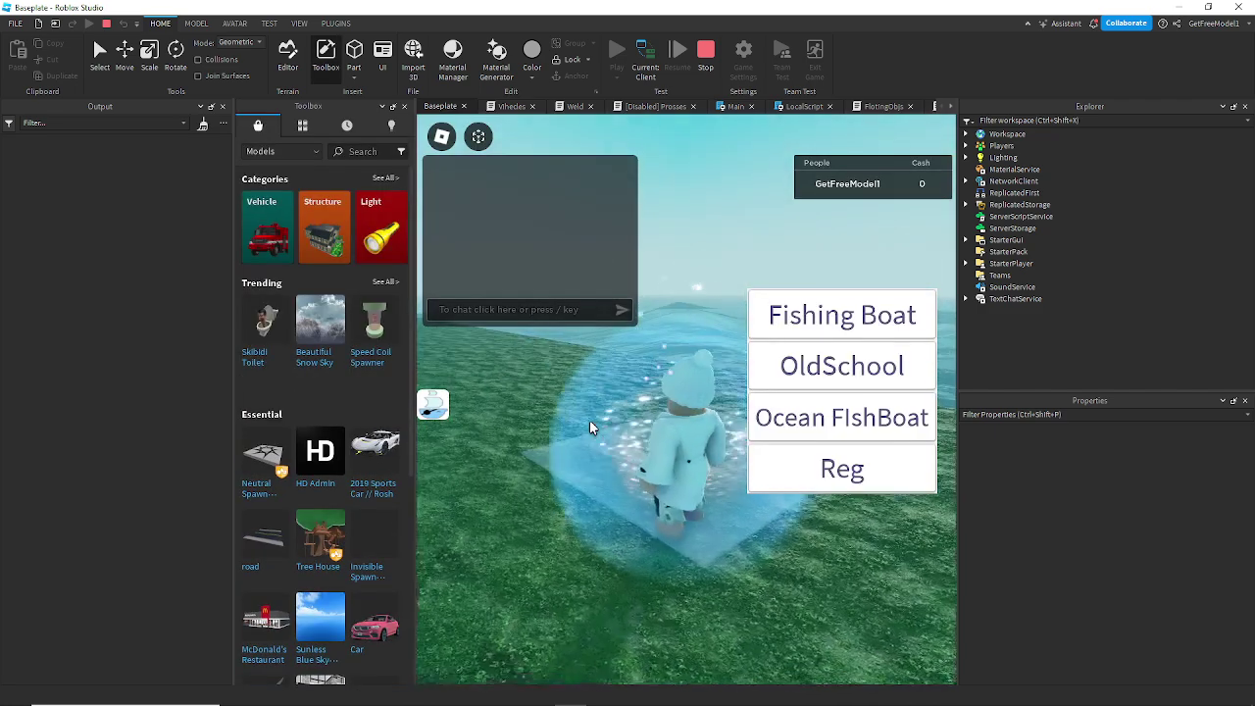
click(792, 366)
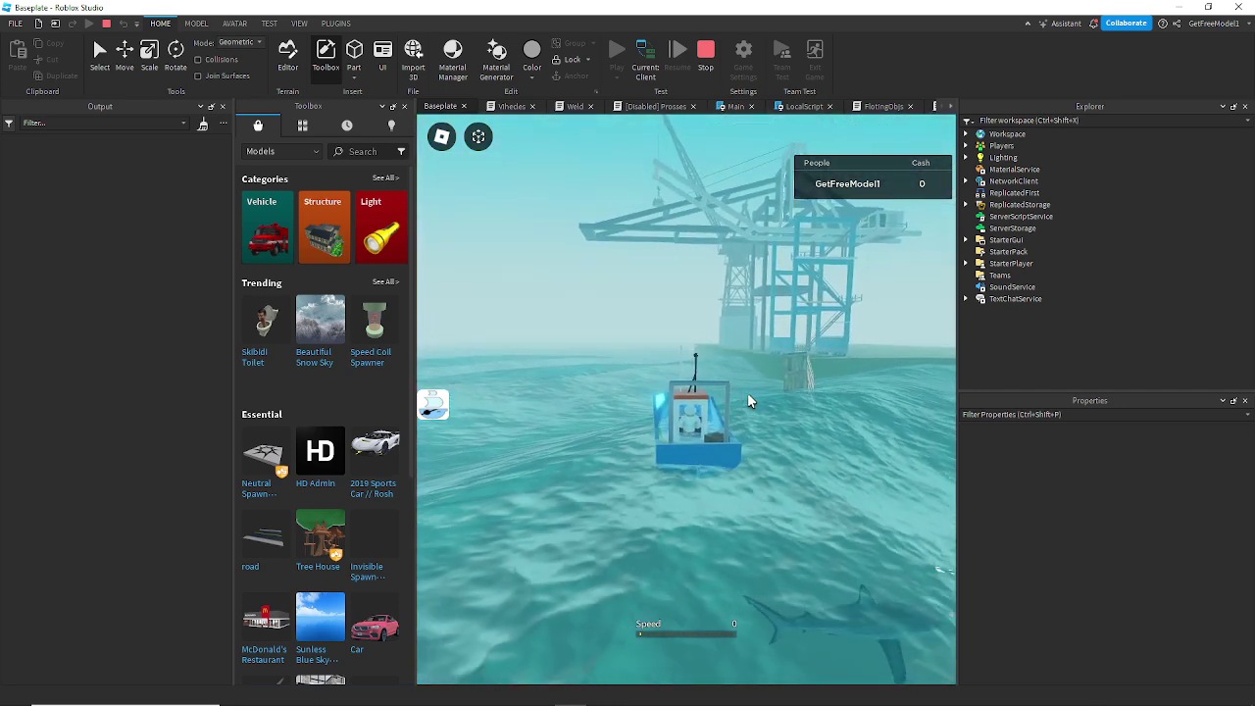
Drive the OldSchool boat alongside the island to examine how it rides in the calm zone and the waves.
right_drag(747, 394, 748, 394)
key(w)
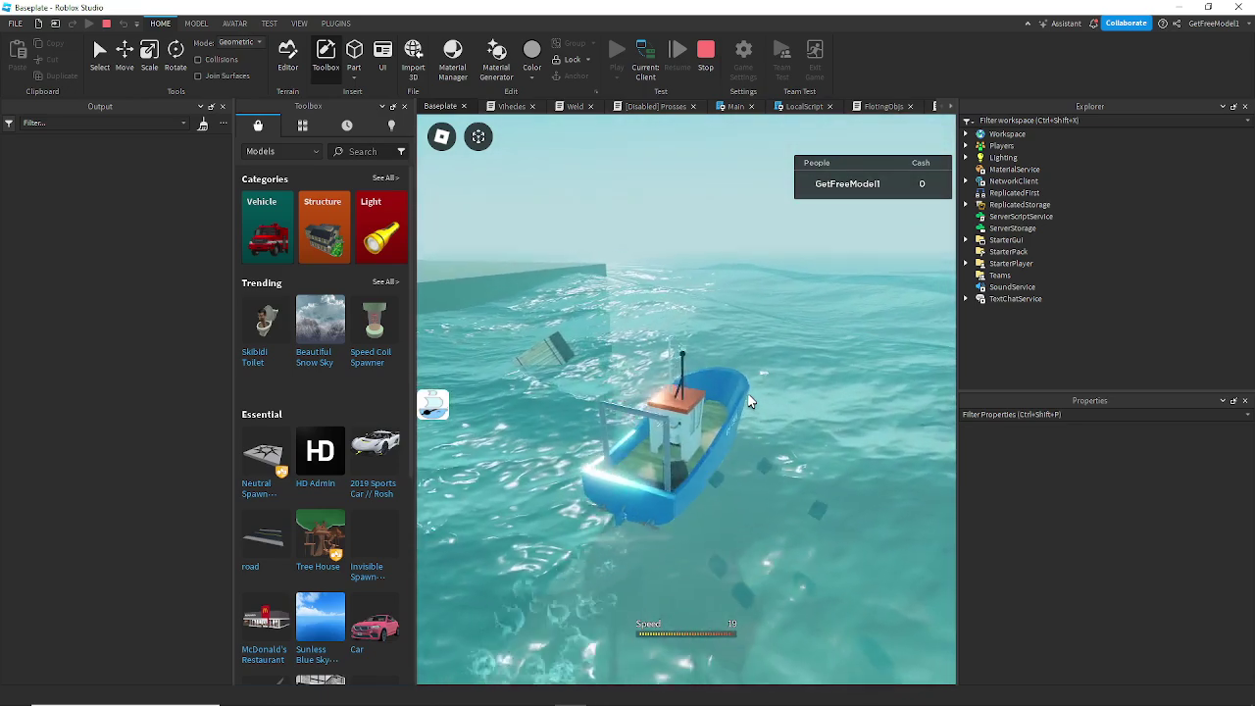
scroll(748, 394, up, 5)
right_drag(748, 394, 748, 394)
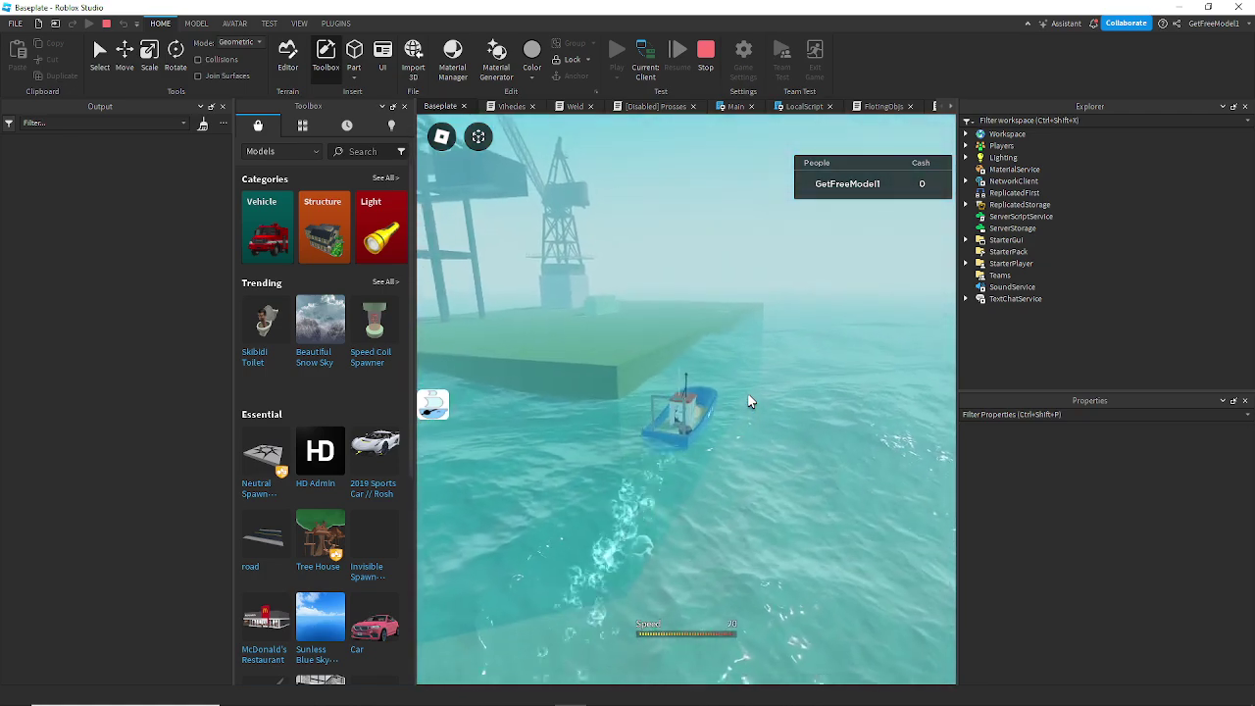
Expand the OceanSettings folder in the running game's Workspace and set the WaterSpeed value to 50.
click(965, 134)
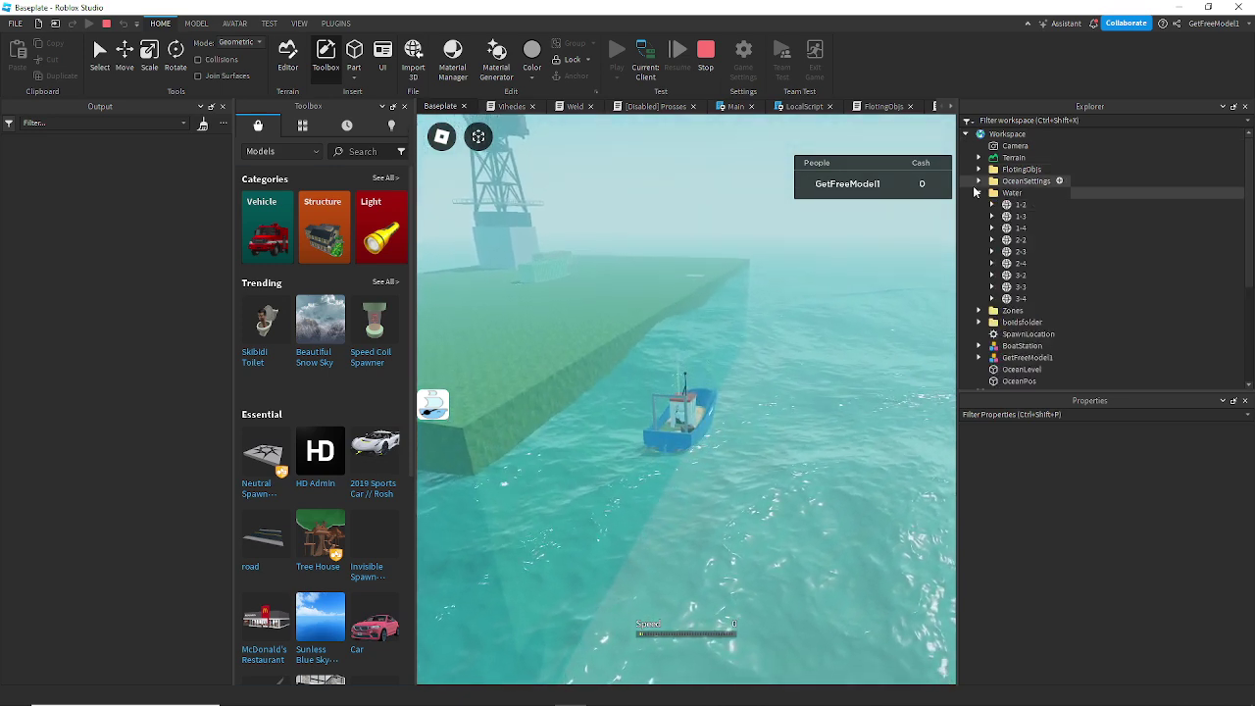
drag(977, 181, 975, 193)
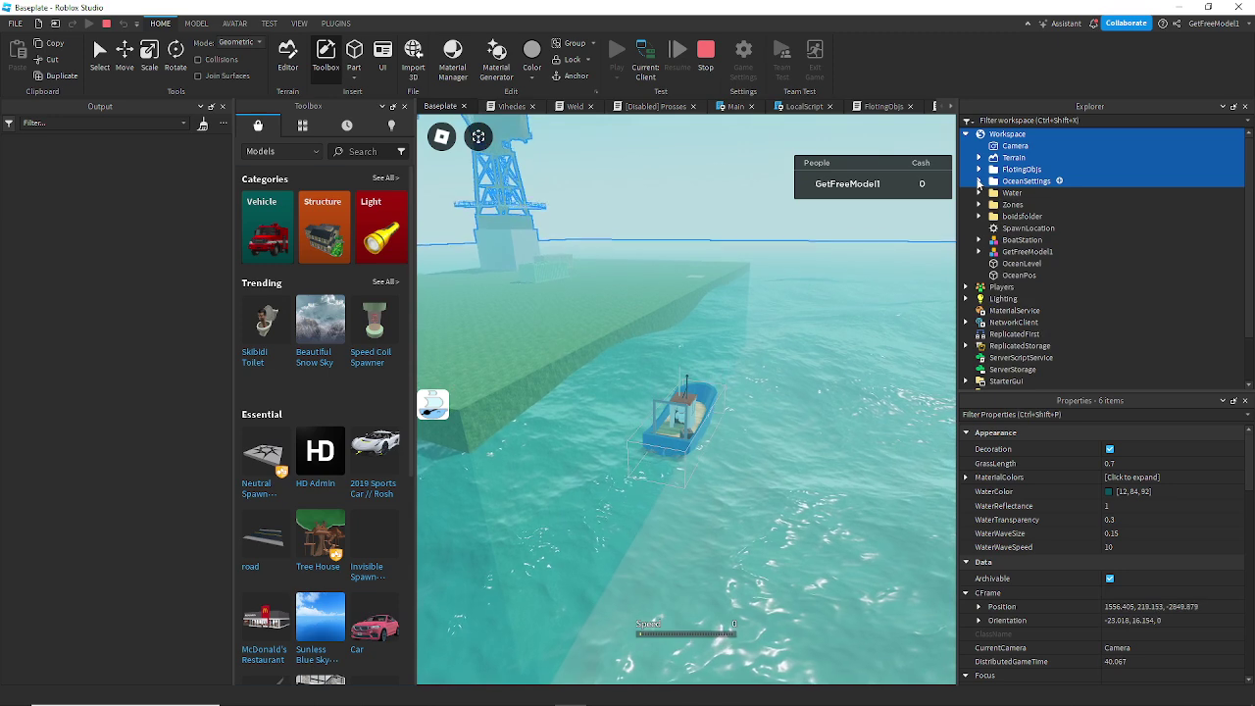
click(977, 183)
click(1009, 135)
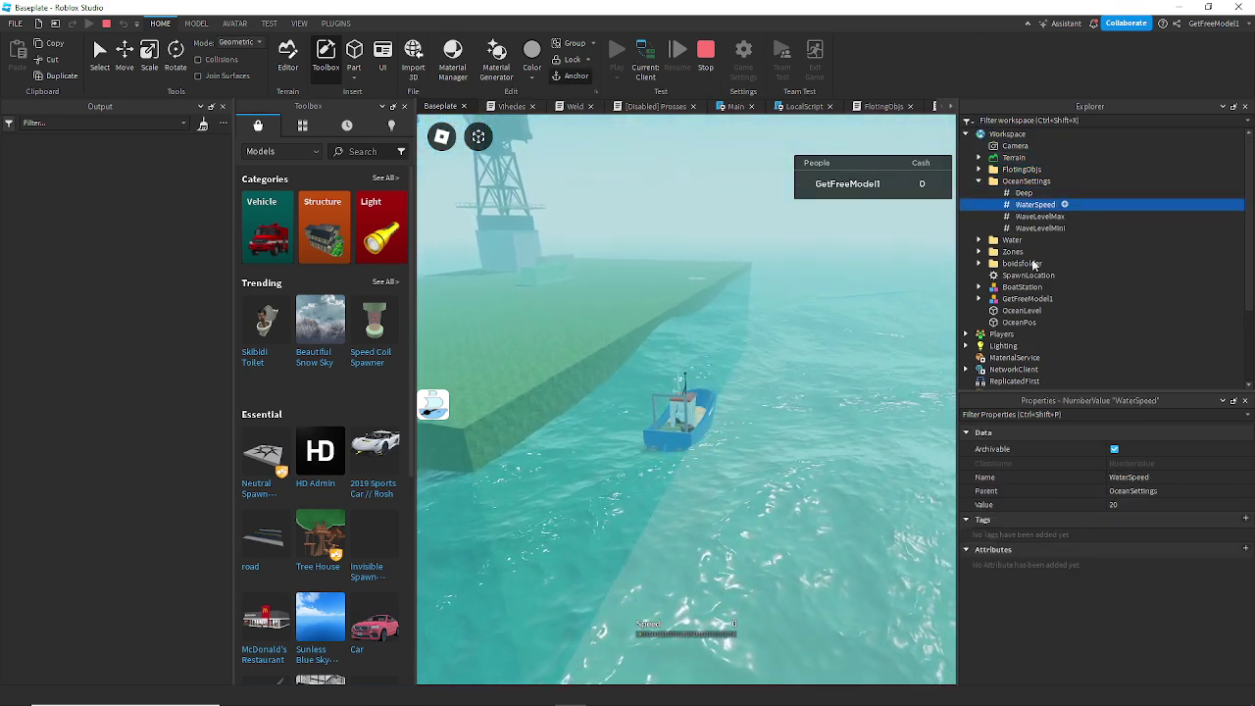
click(1133, 505)
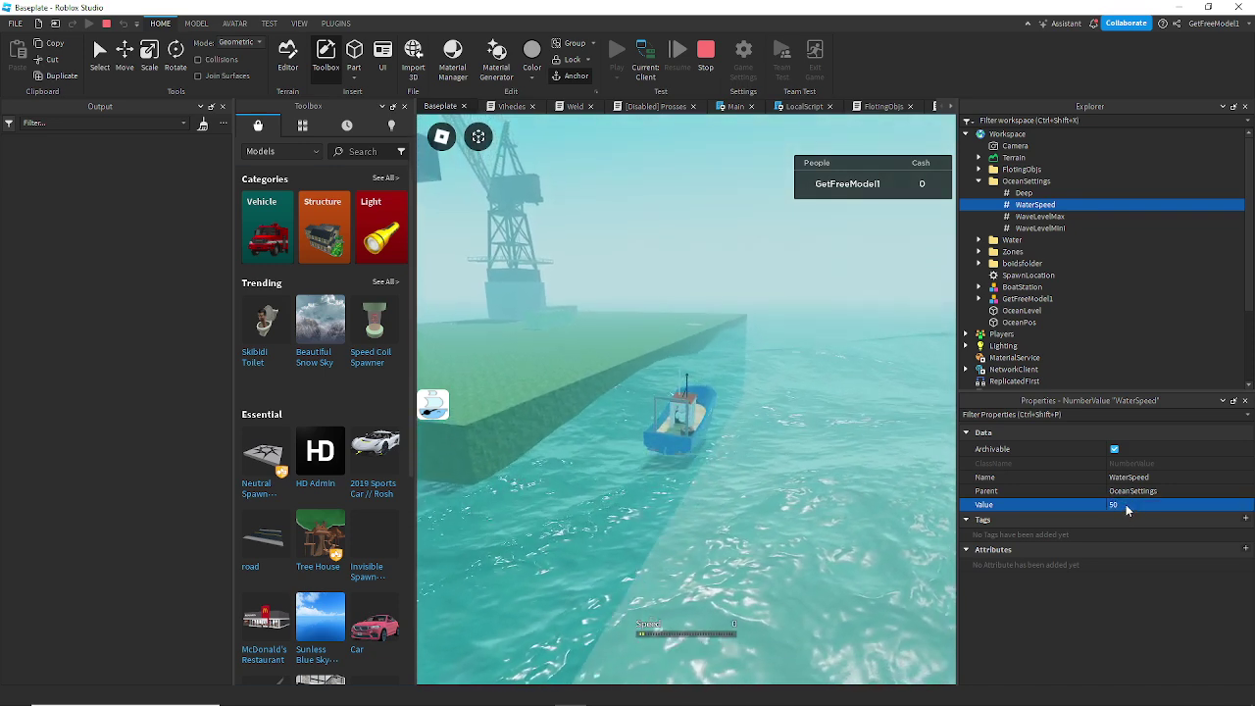
Set the WaterSpeed value in OceanSettings to 200.
click(1125, 504)
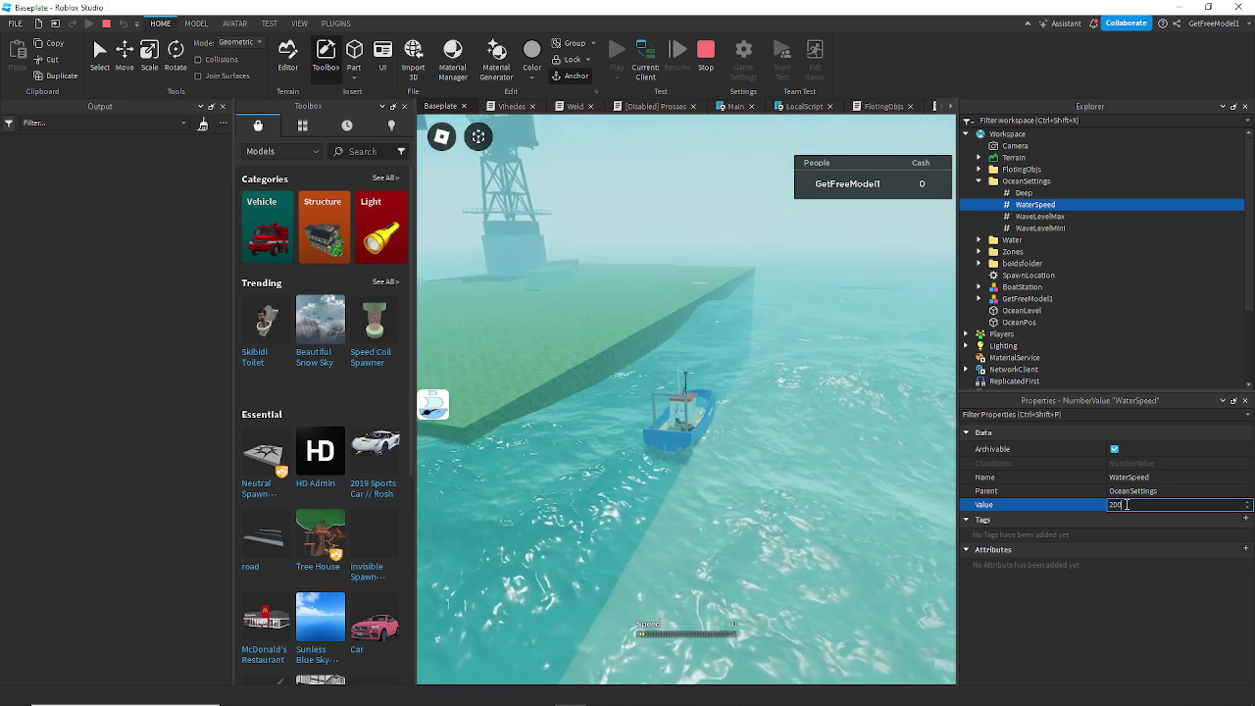
text(200)
key(Return)
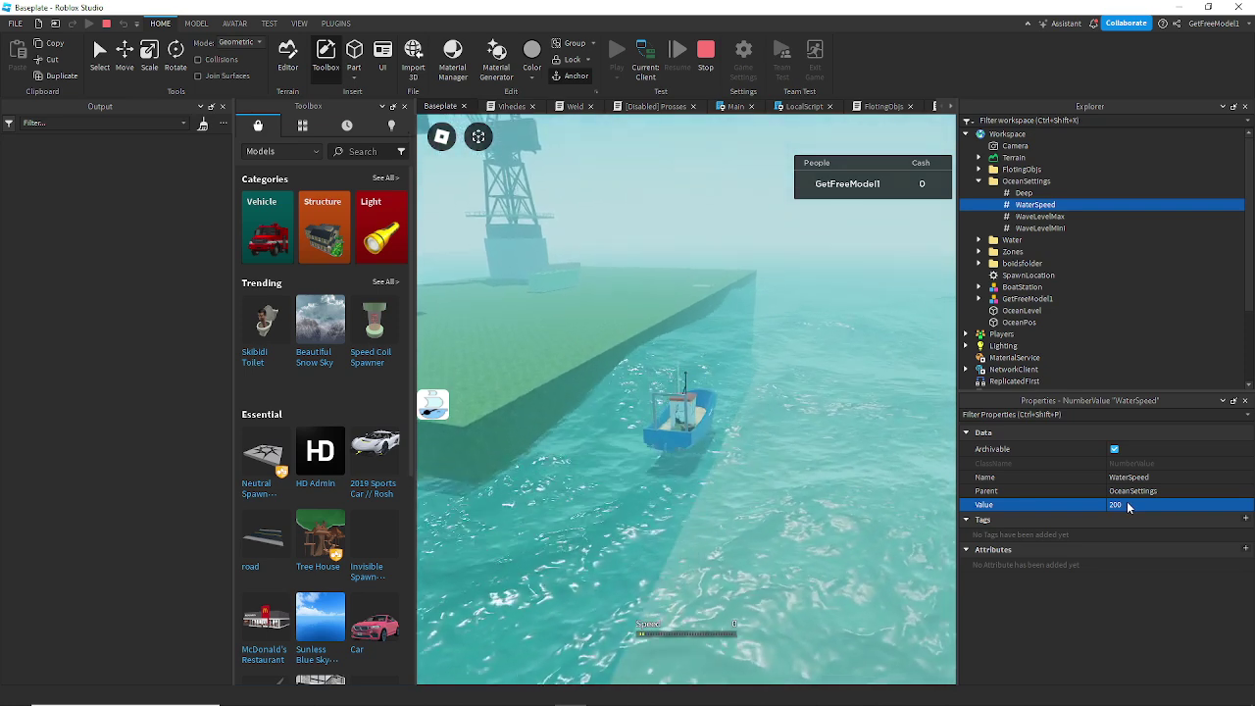
Set the WaterSpeed value in OceanSettings to 20.
click(1126, 503)
key(BackSpace)
text(20)
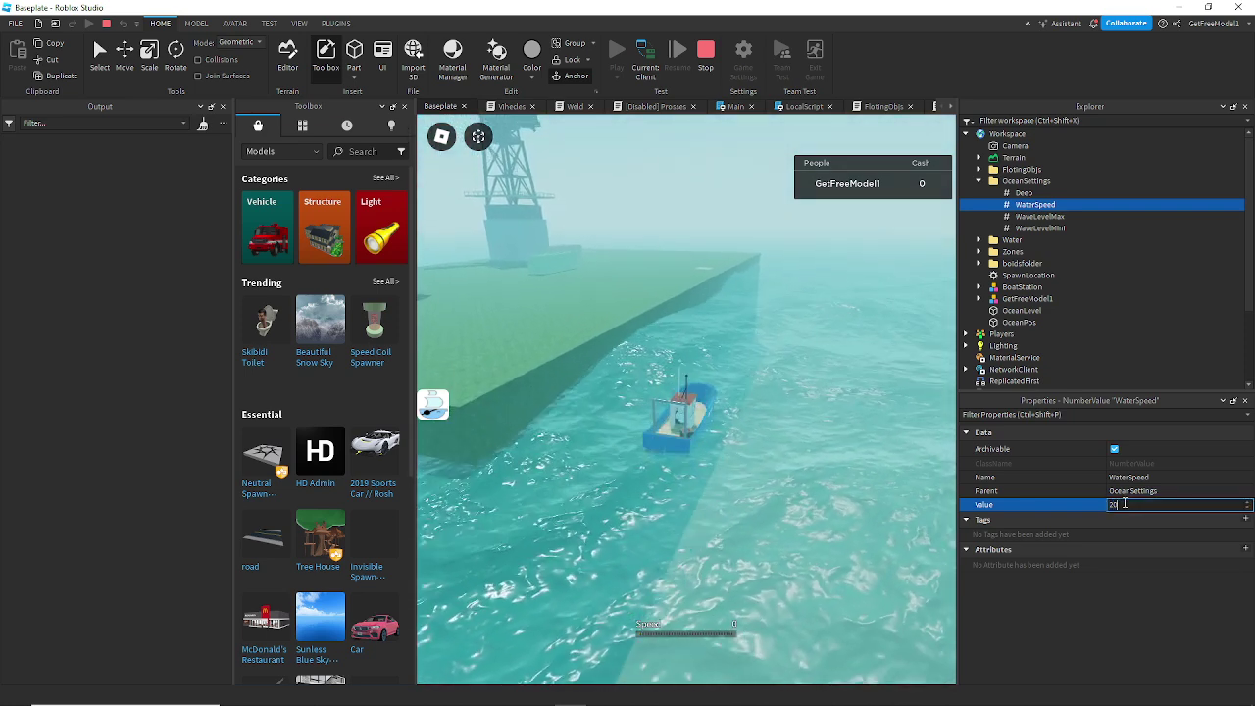
key(Return)
Drive the OldSchool boat out past the island and replace it with the Reg boat.
key(w)
right_drag(796, 432, 790, 424)
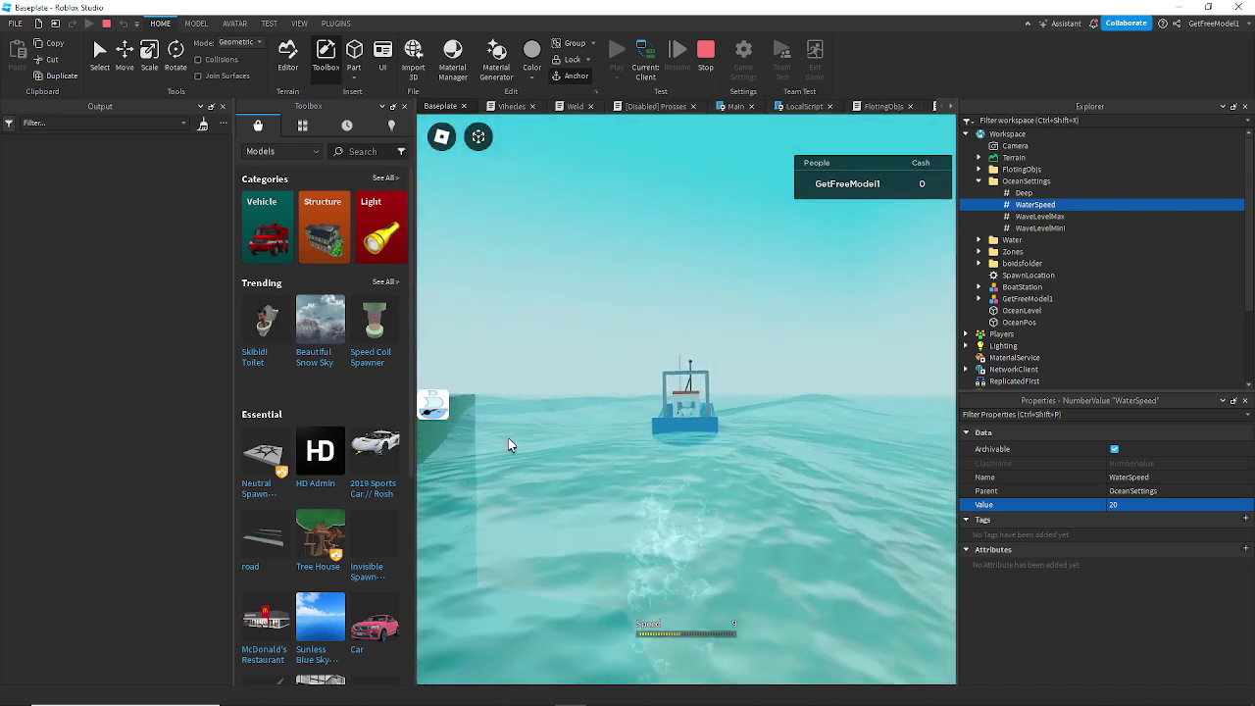
click(430, 409)
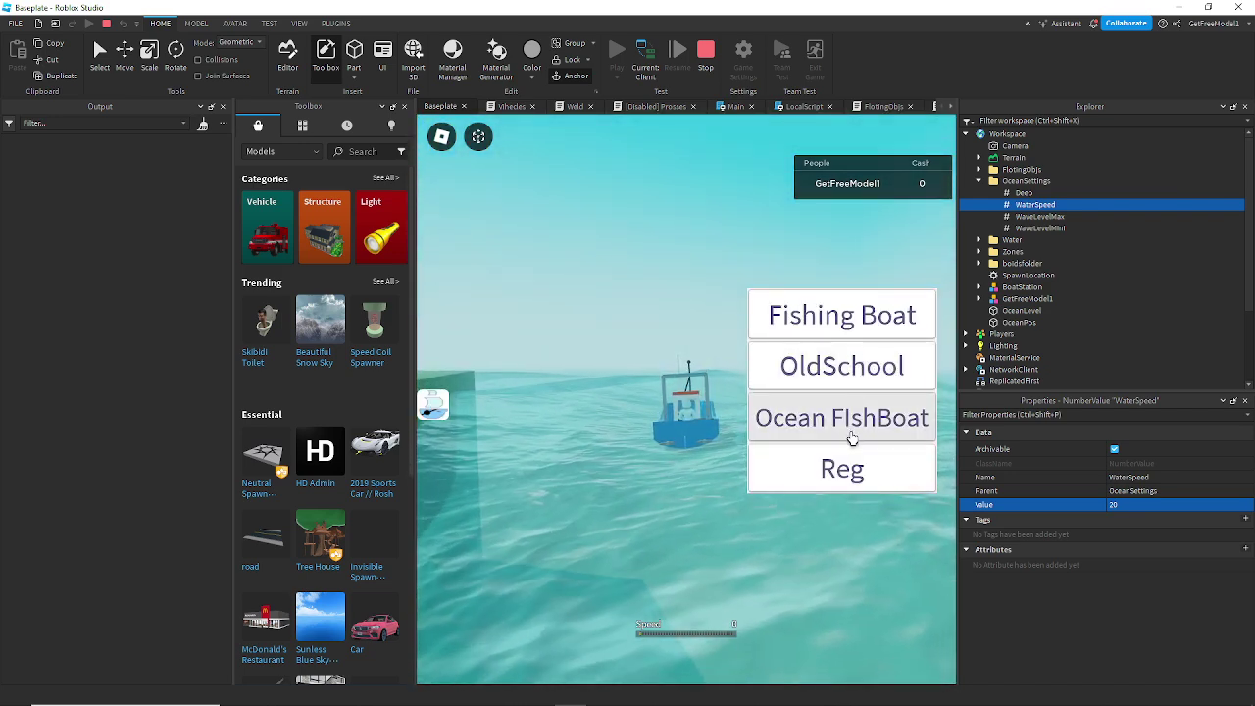
click(828, 457)
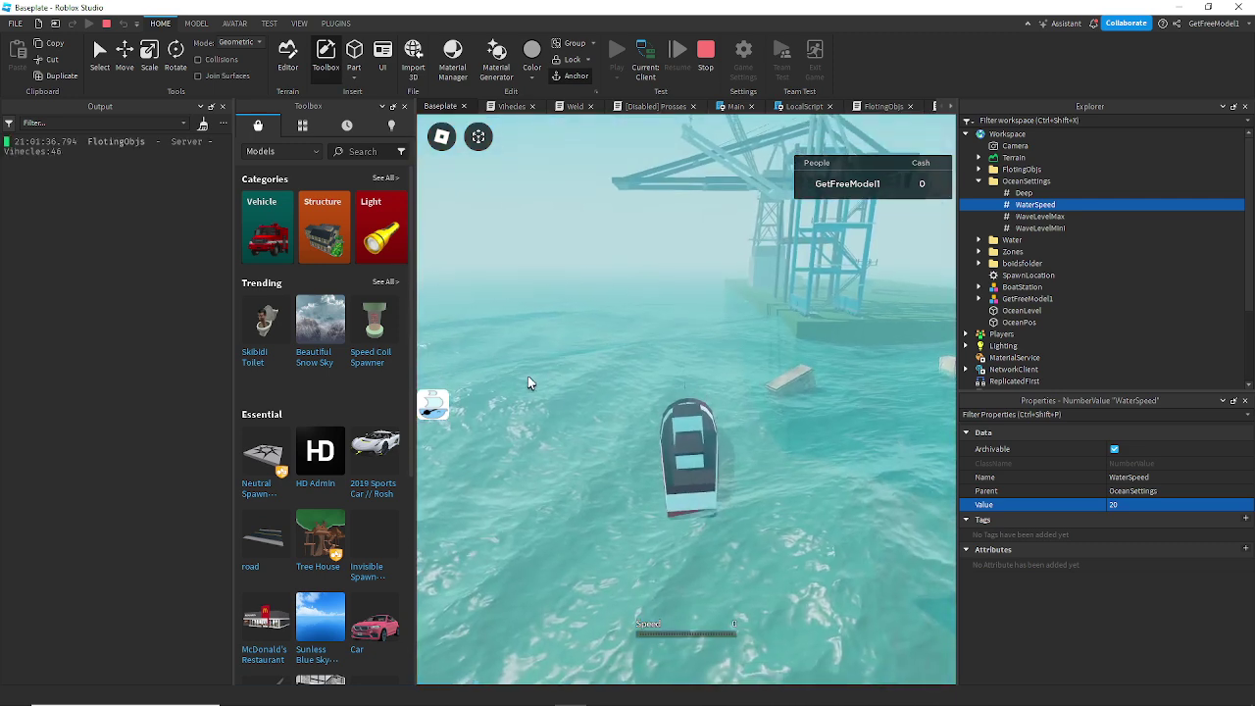
Replace the Reg boat with the Fishing Boat, and swap that for the Ocean FIshBoat.
click(434, 412)
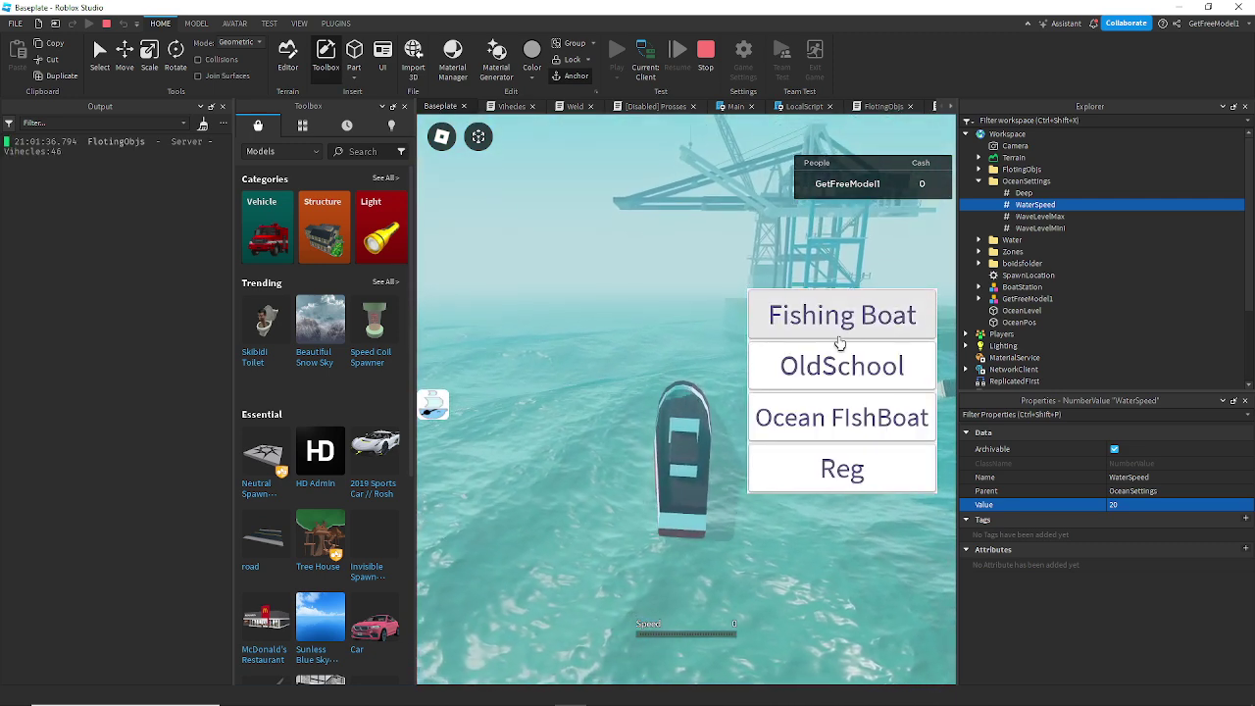
click(859, 327)
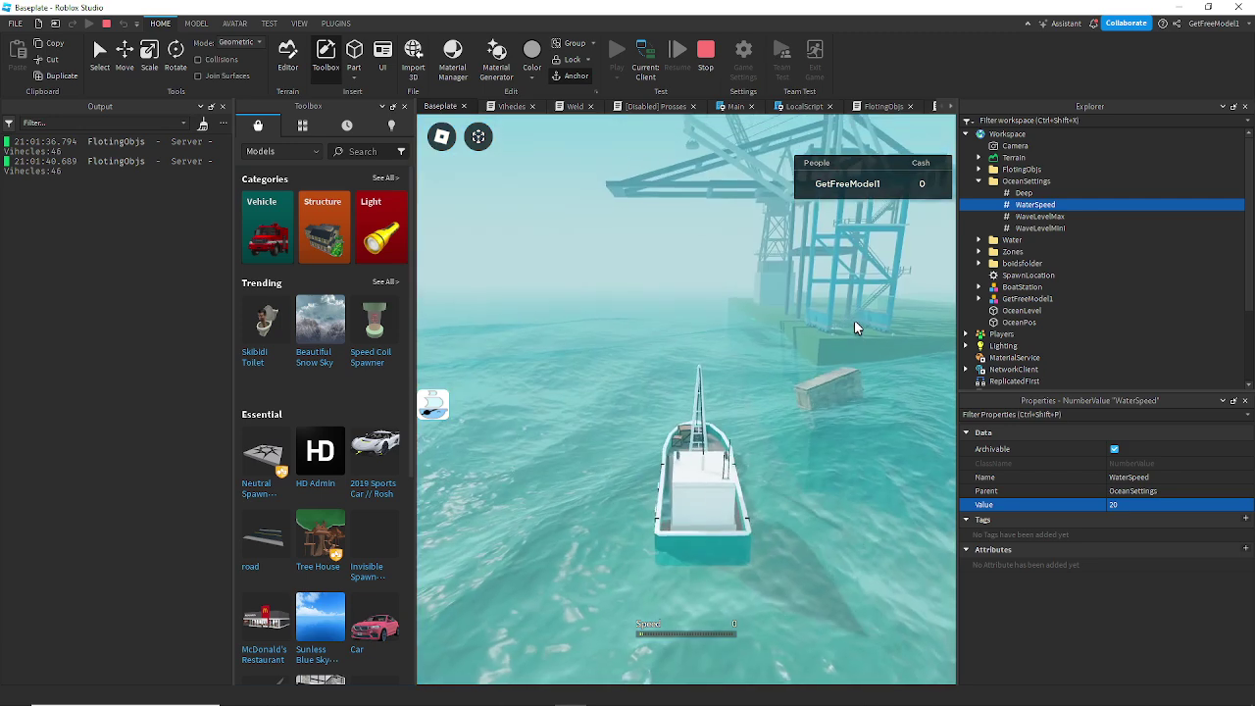
click(433, 404)
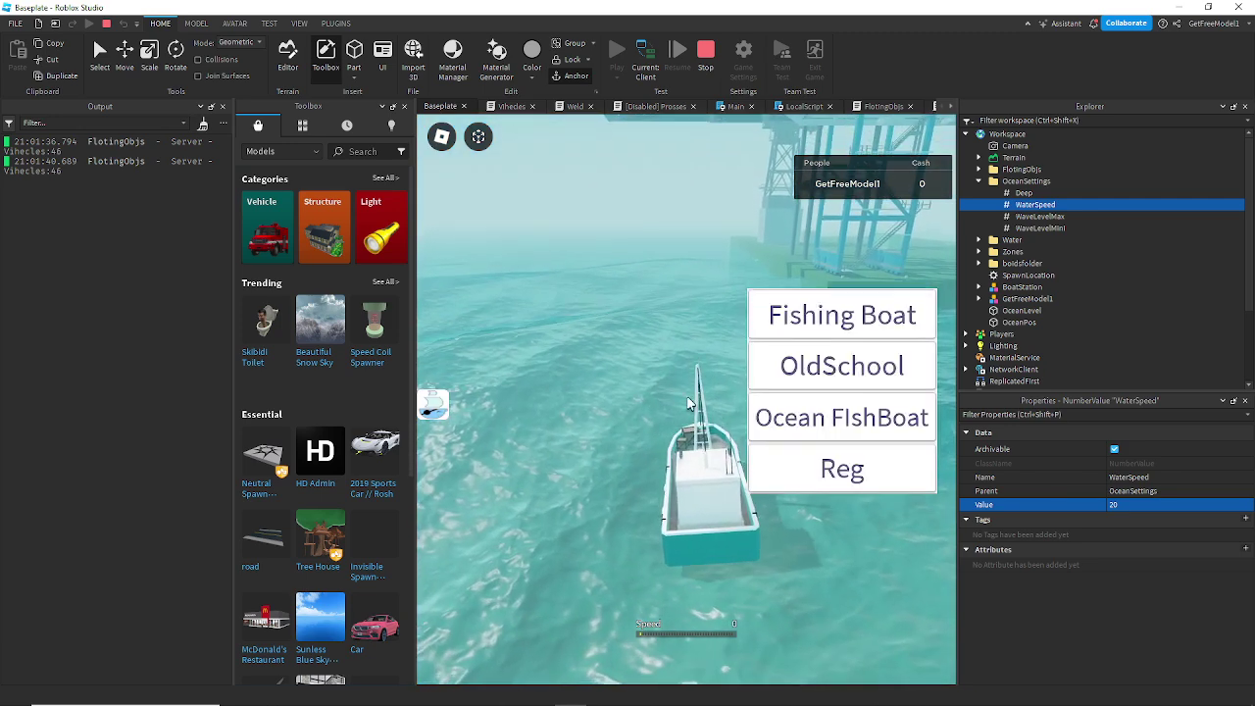
click(806, 414)
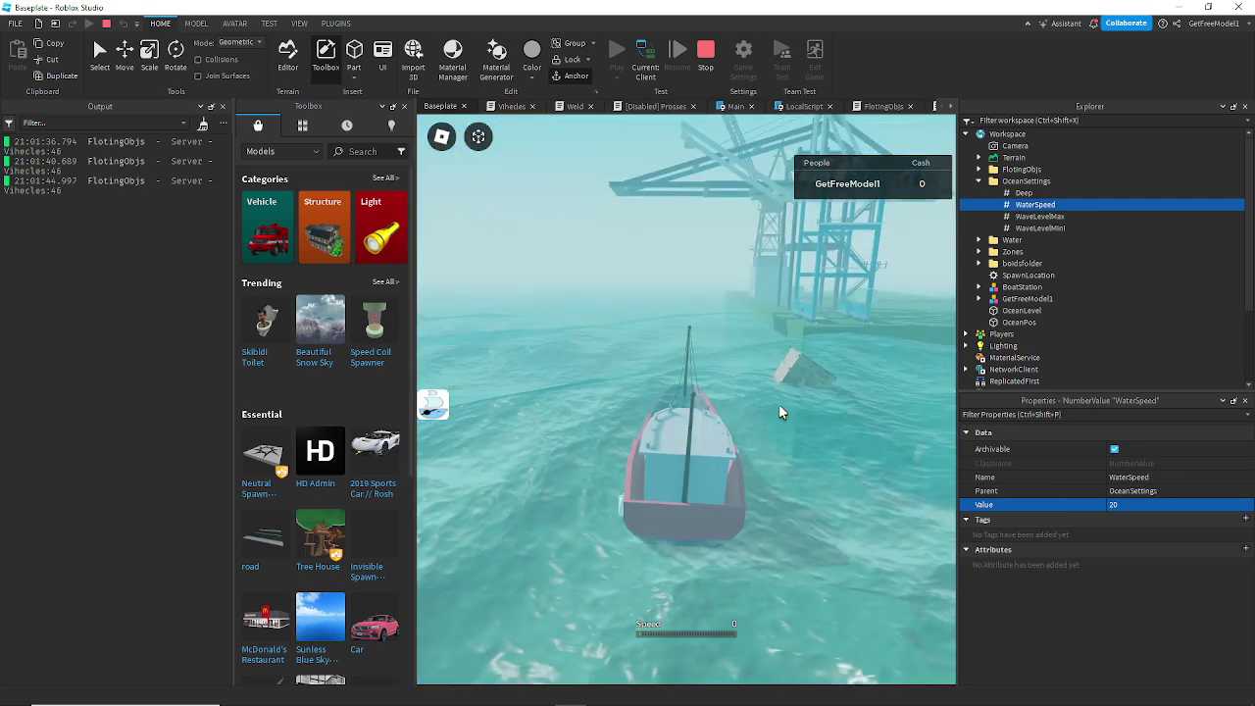
Spawn the Reg boat again in place of the Ocean FIshBoat and drive it forward to test it on the waves.
click(441, 407)
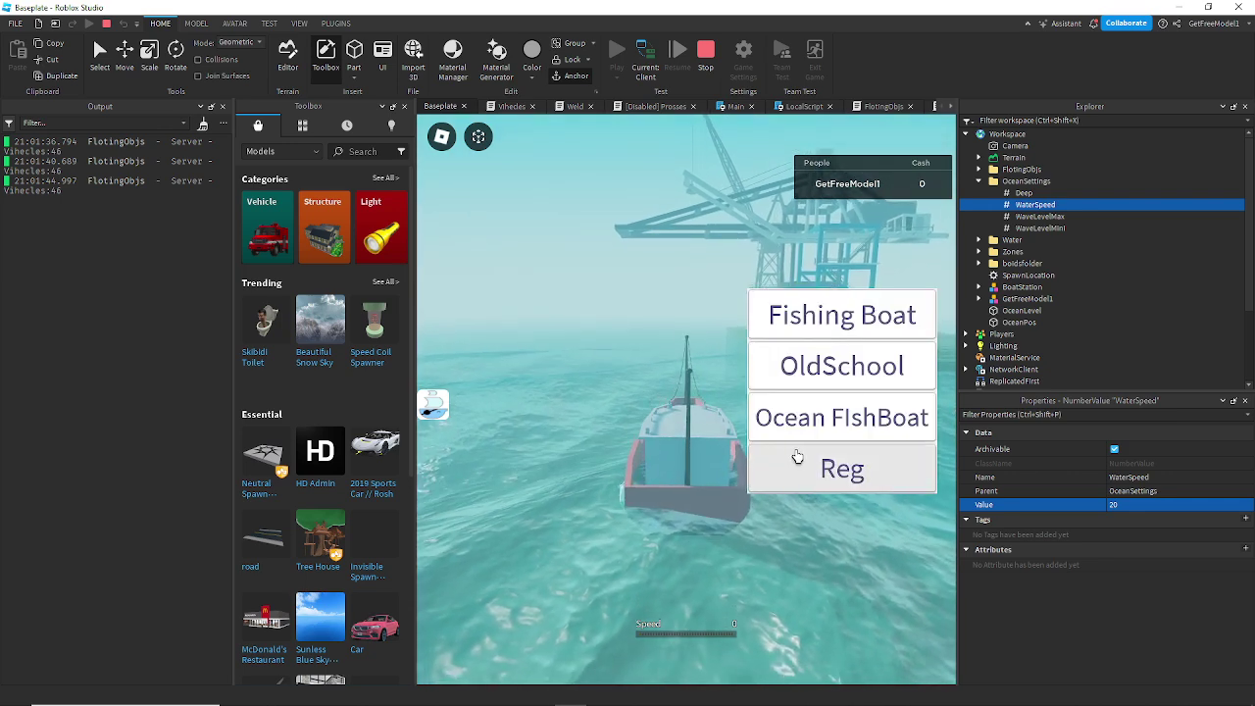
click(860, 470)
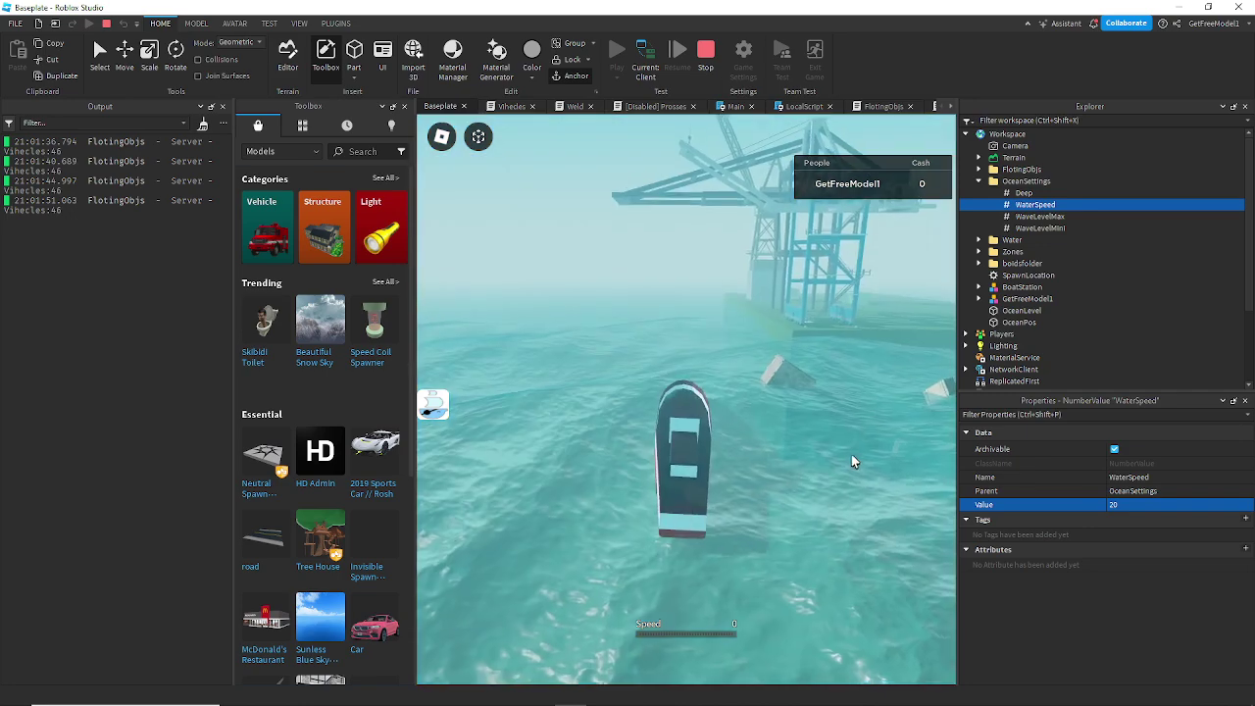
key(w)
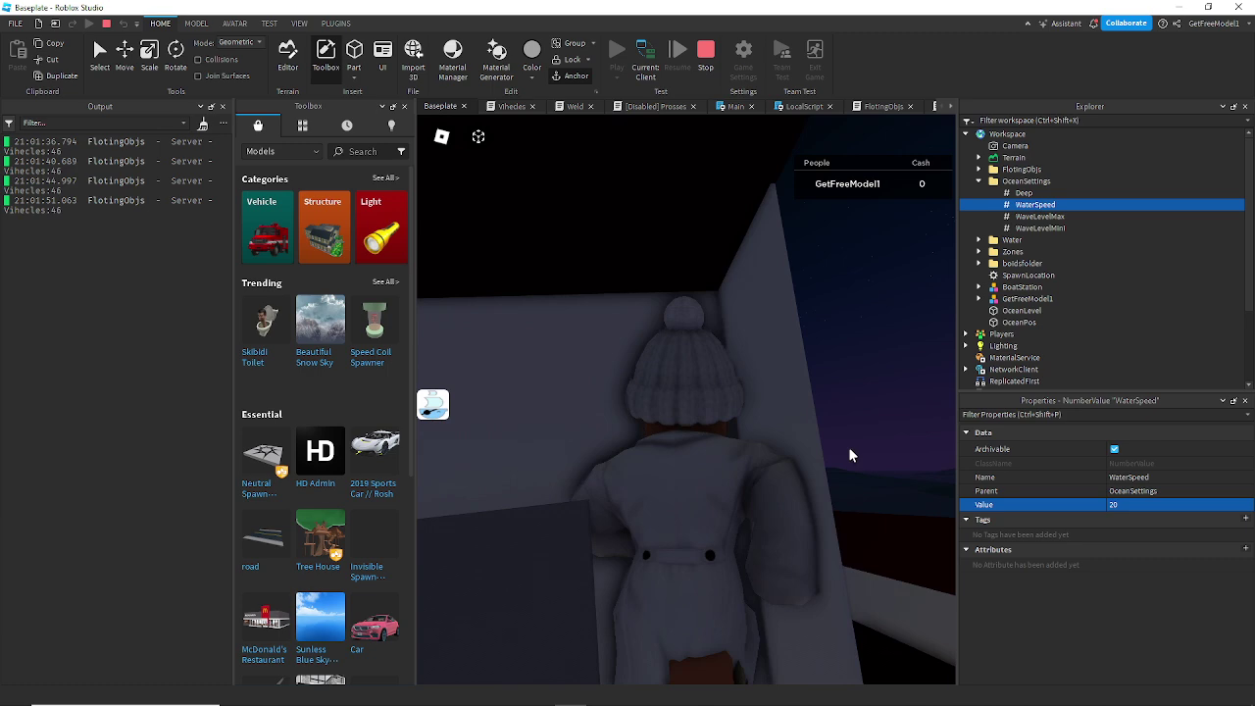
right_drag(689, 480, 689, 480)
scroll(689, 480, down, 5)
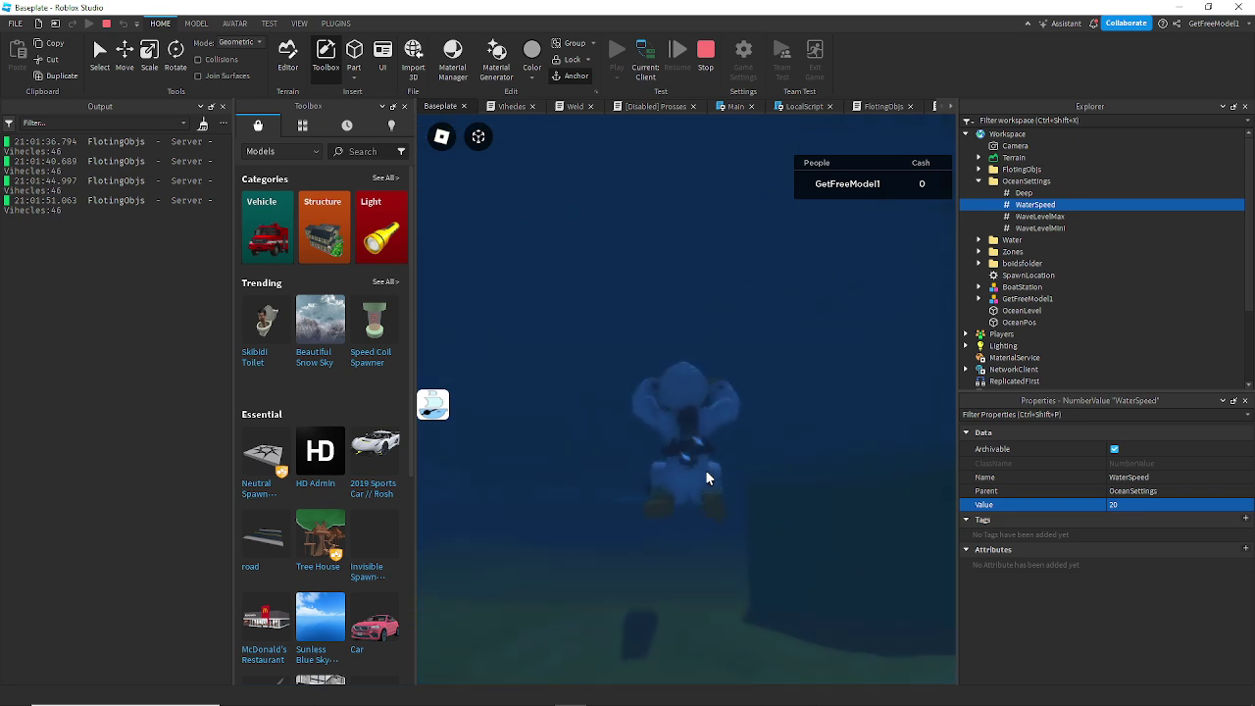
Drive the Reg boat across the night ocean and turn it clockwise in front of the crane platform.
key(w)
key(a)
key(w)
key(d)
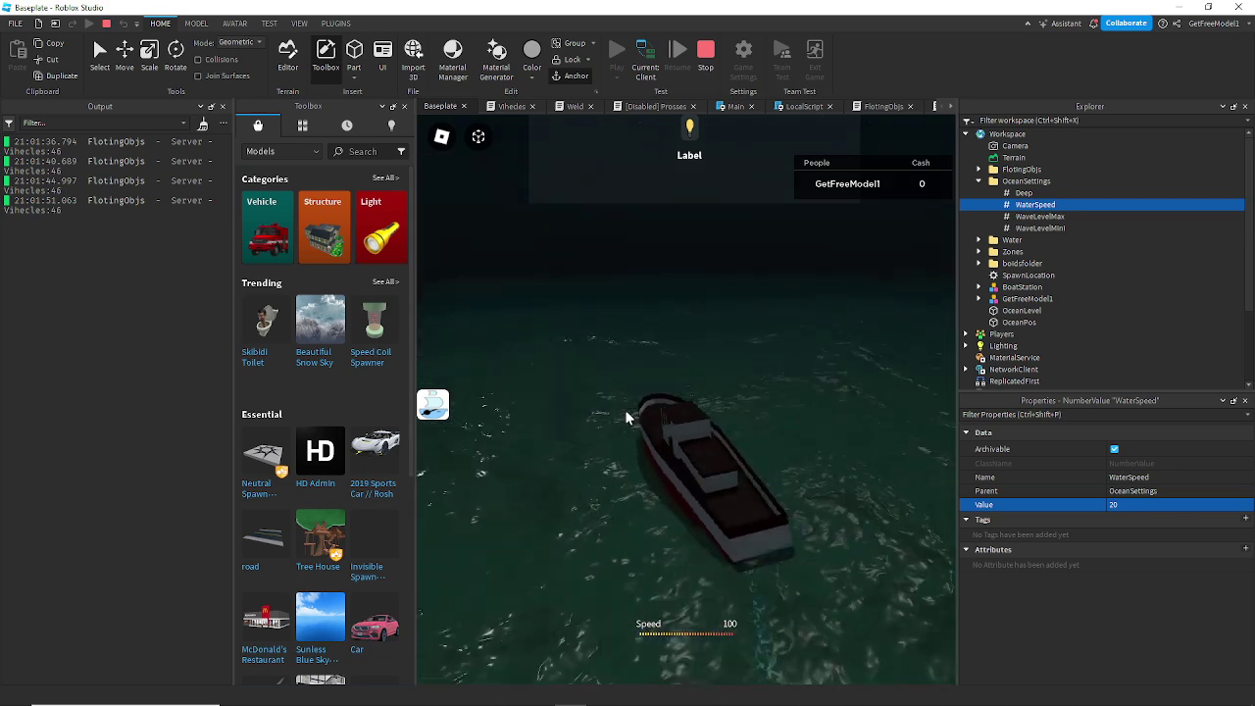
key(d)
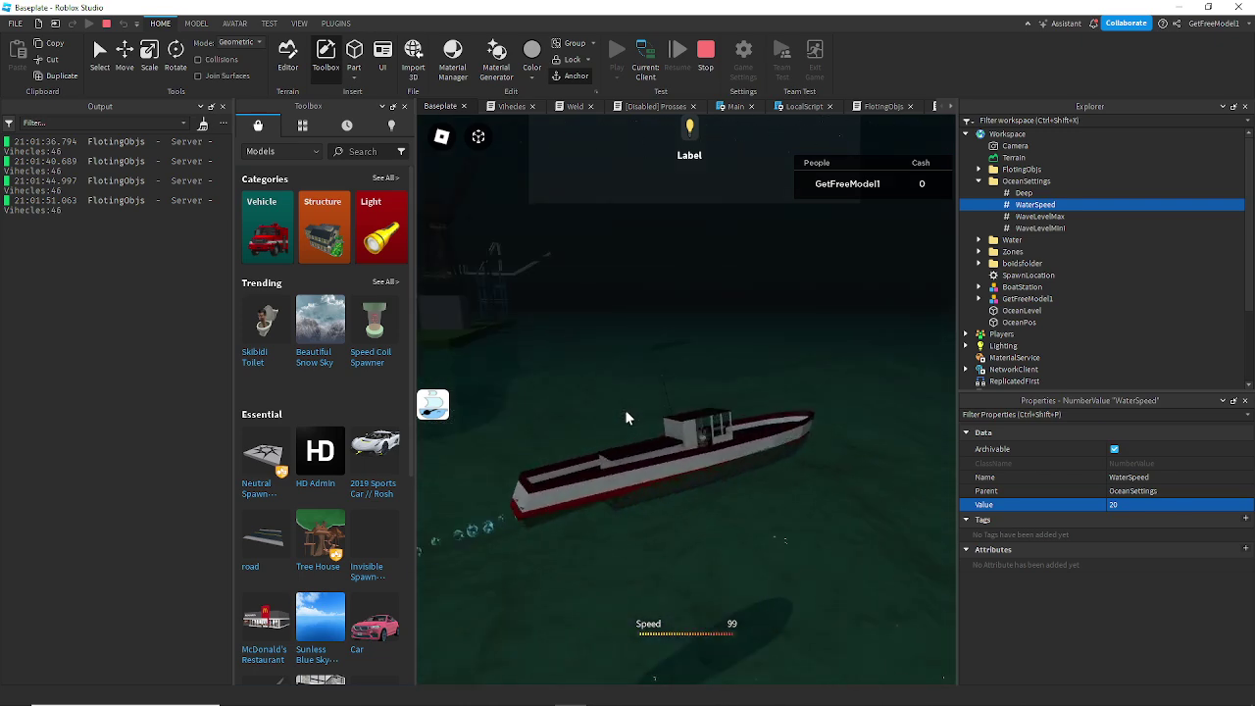
key(d)
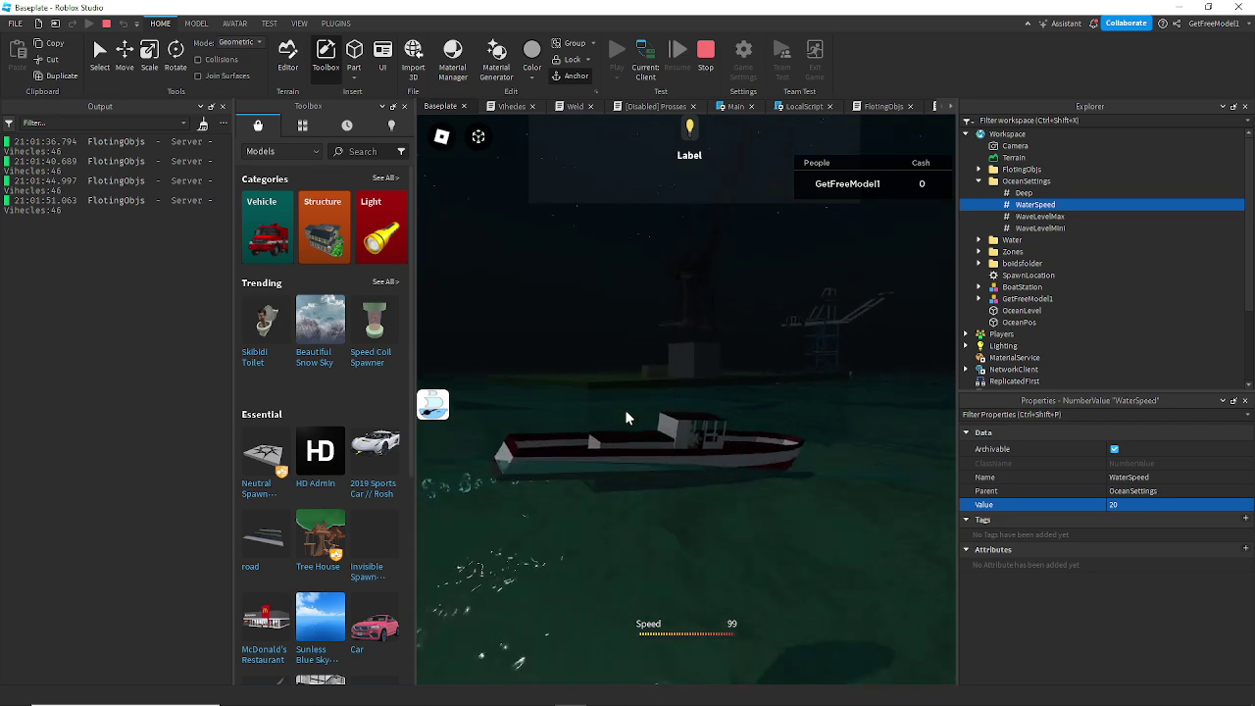
Steer the Reg boat past the crane platform and the floating crates into open water and bring it to a stop.
key(a)
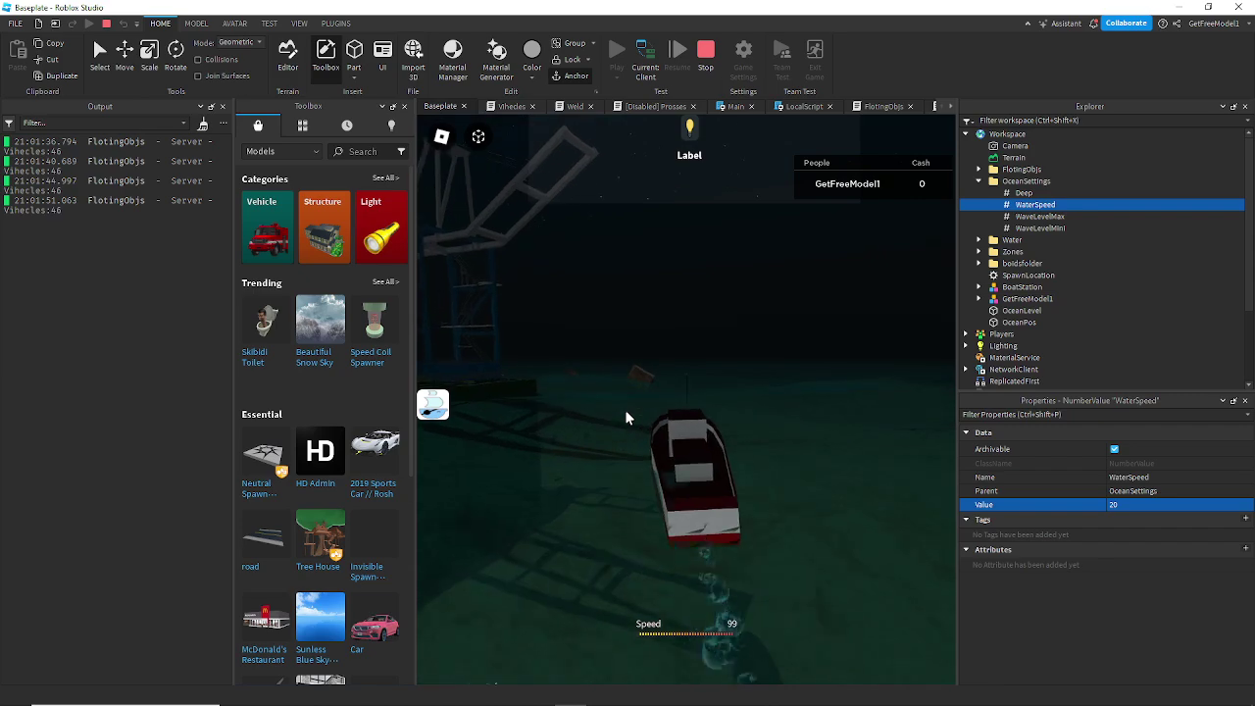
key(d)
key(a)
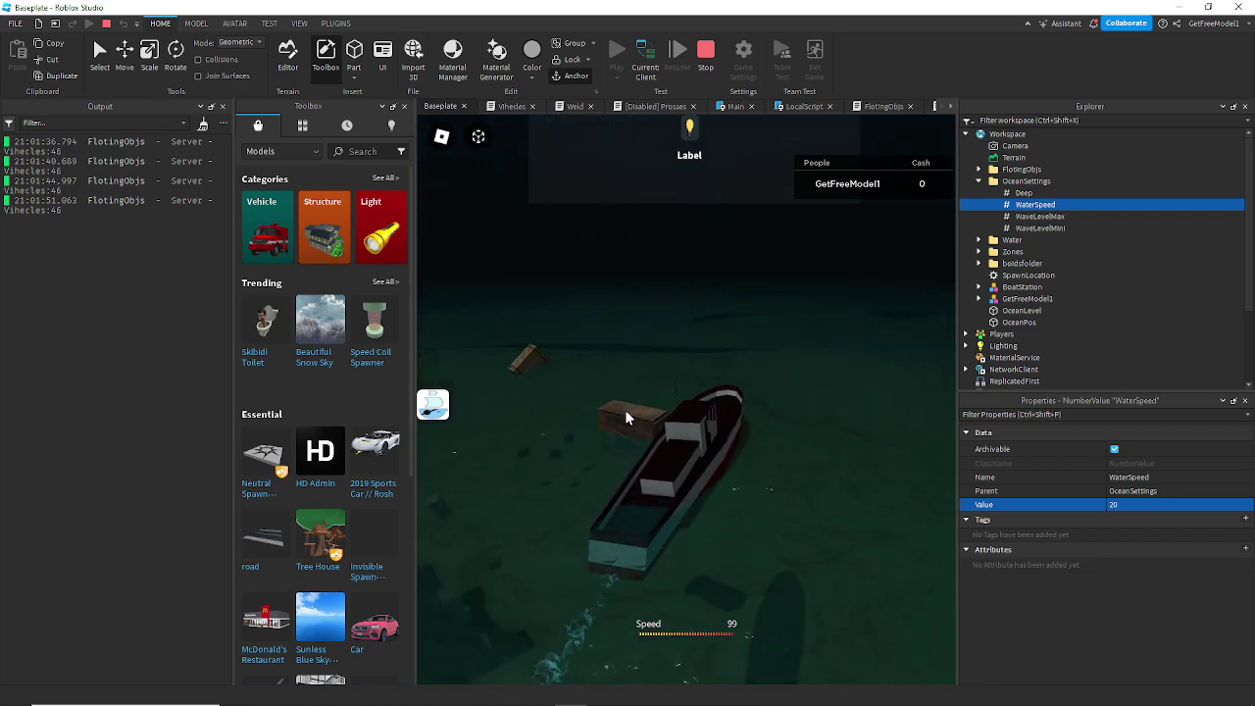
key(d)
right_drag(625, 409, 625, 410)
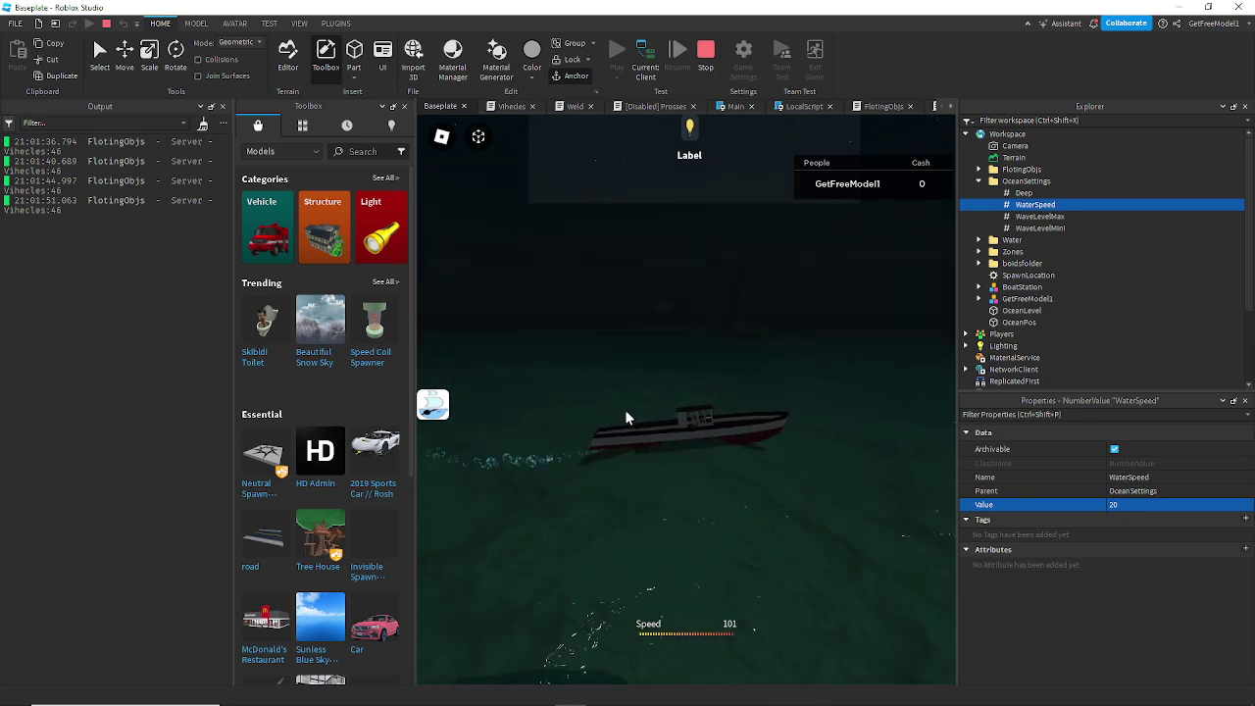
mouse_move(1144, 700)
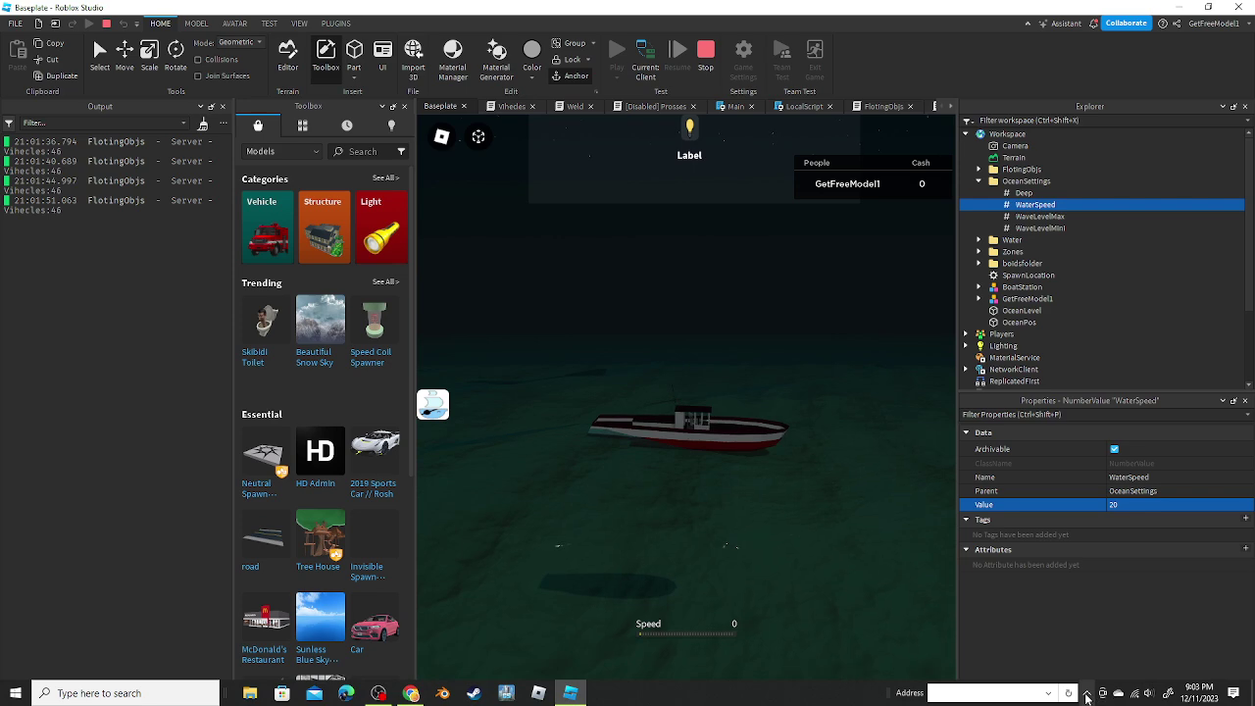